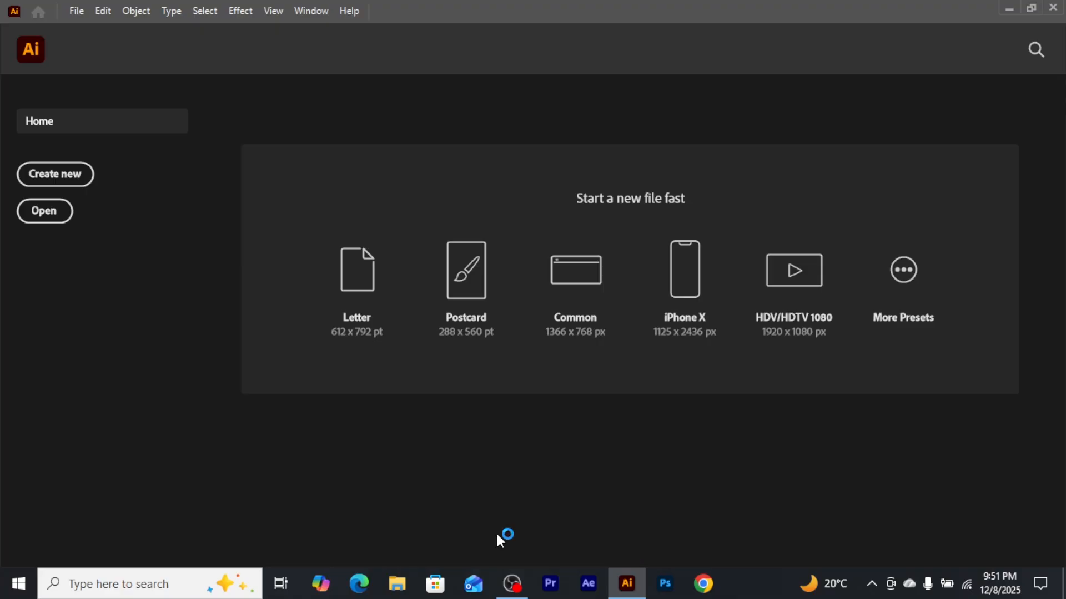
Step: Create a new 1200 x 1200 px document in CMYK colour mode with a single artboard
{"action": "left_click", "coordinate": [40, 180]}
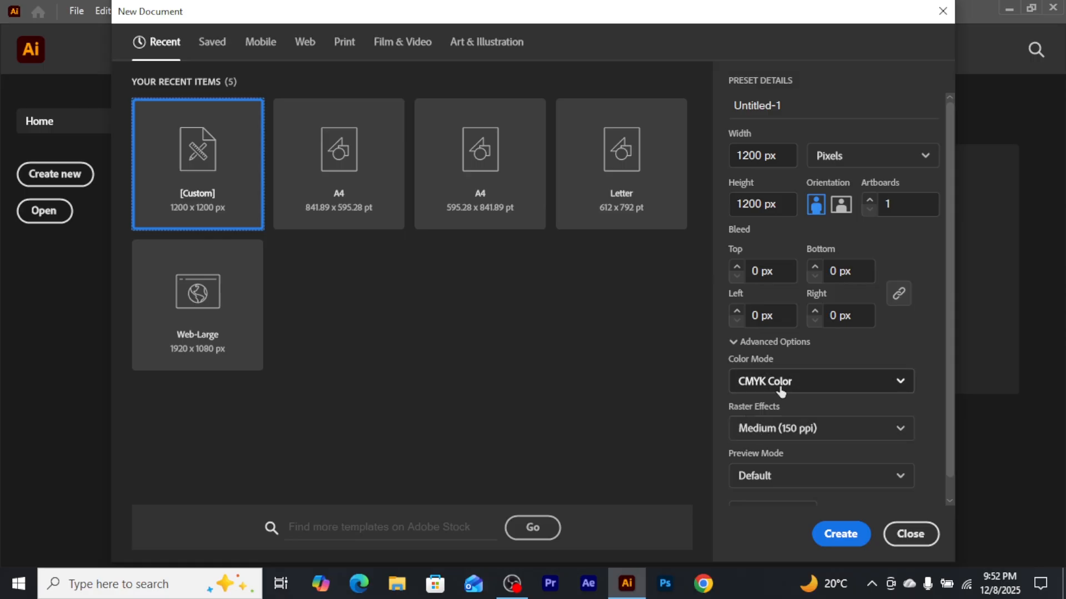
{"action": "left_click", "coordinate": [848, 538]}
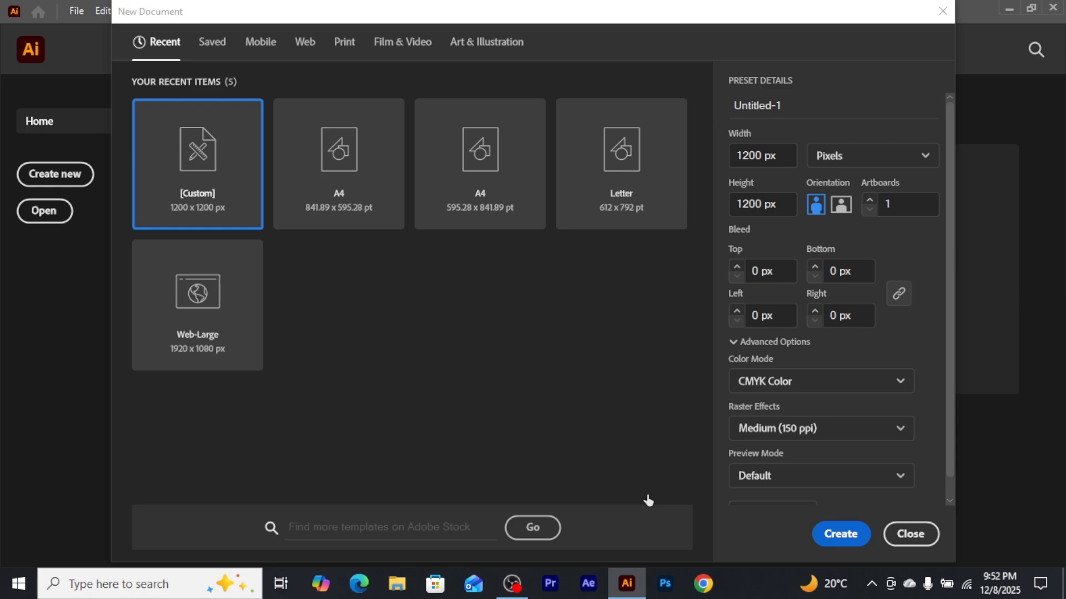
{"action": "left_click", "coordinate": [841, 538]}
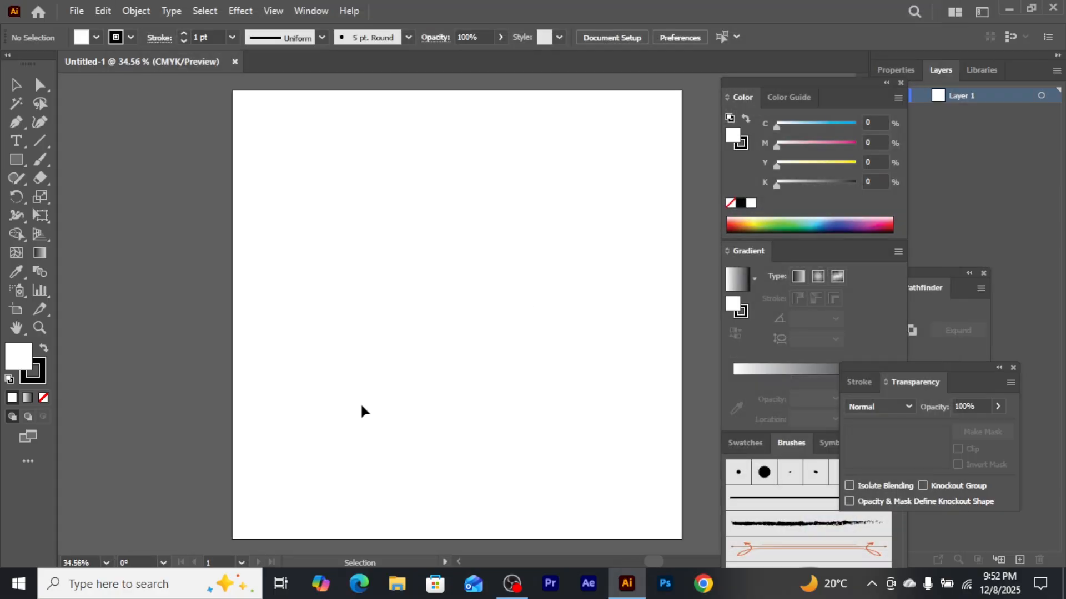
Step: Draw a circle about 310 px in diameter with the Ellipse tool, left of the artboard's centre
{"action": "left_click", "coordinate": [16, 161]}
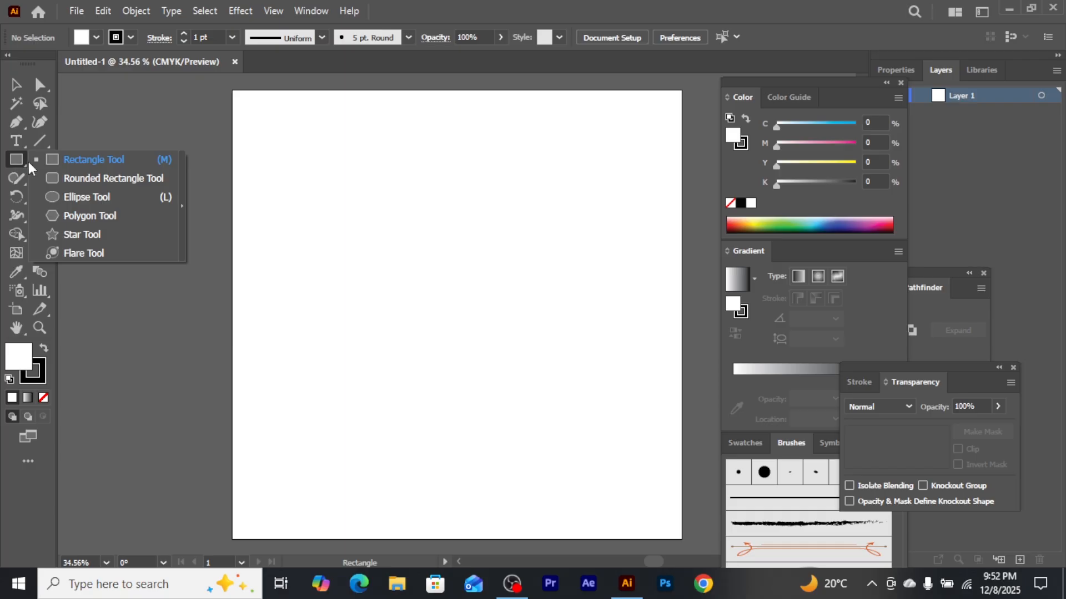
{"action": "left_click", "coordinate": [78, 201]}
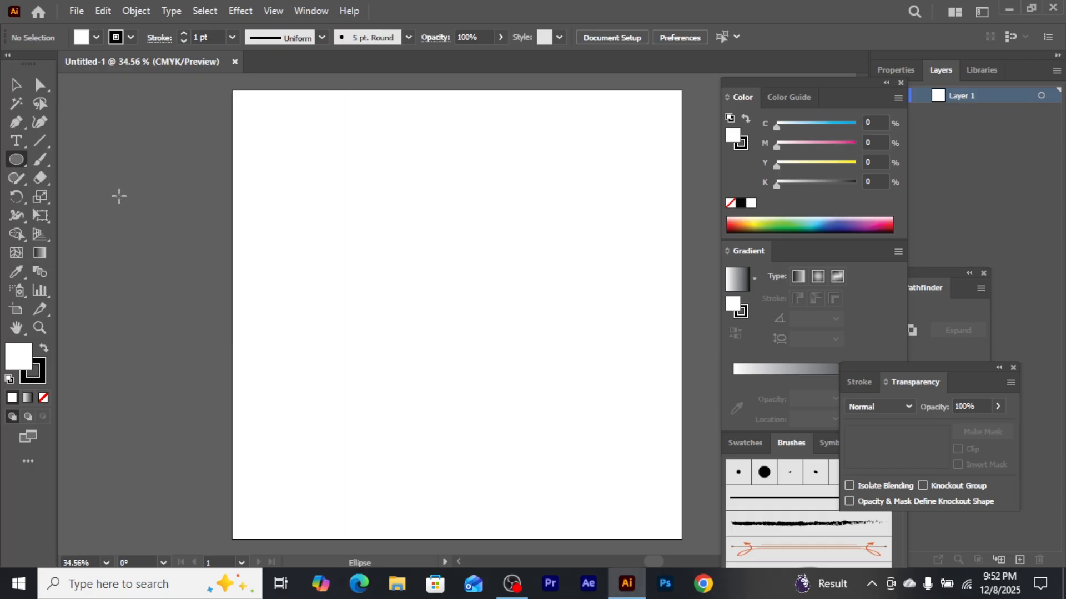
{"action": "left_click_drag", "start_coordinate": [359, 200], "coordinate": [452, 302]}
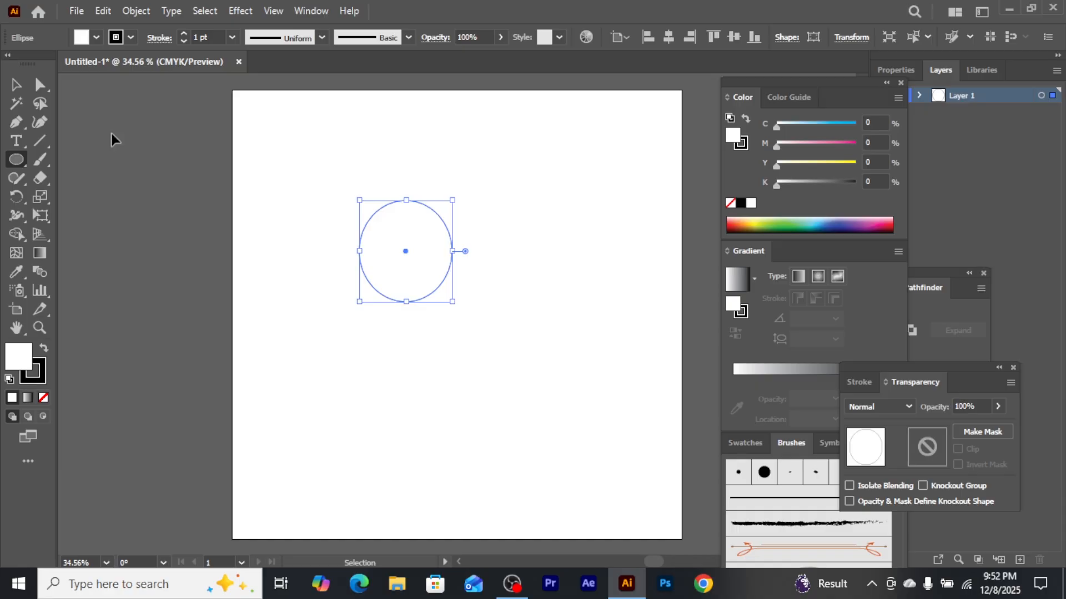
{"action": "key", "text": "ctrl+z"}
{"action": "left_click_drag", "start_coordinate": [311, 218], "coordinate": [428, 316]}
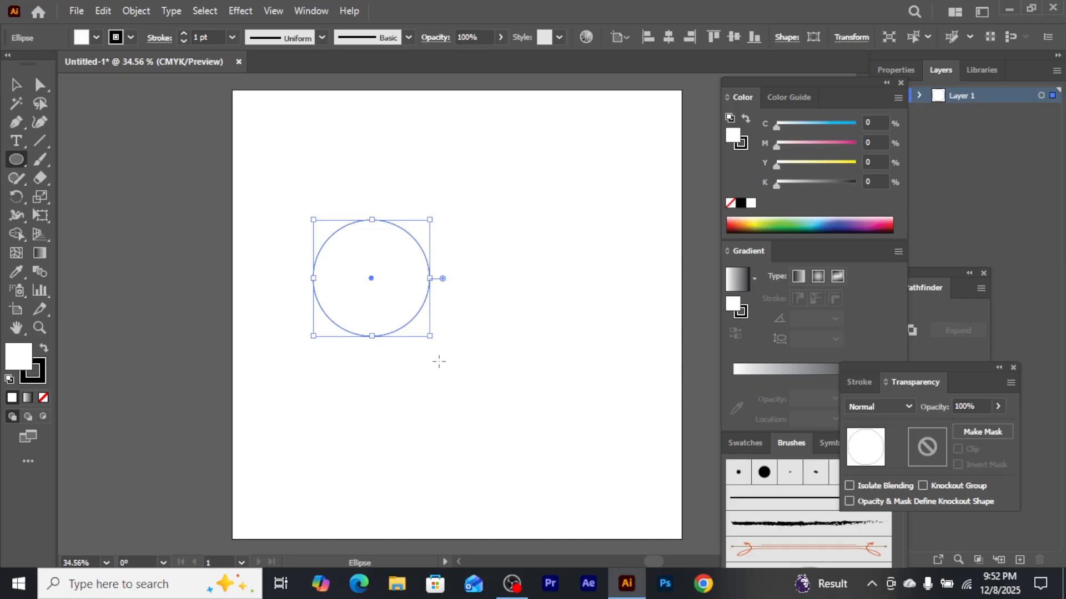
Step: Remove the circle's fill, keeping only its 1 pt black outline
{"action": "left_click", "coordinate": [23, 87]}
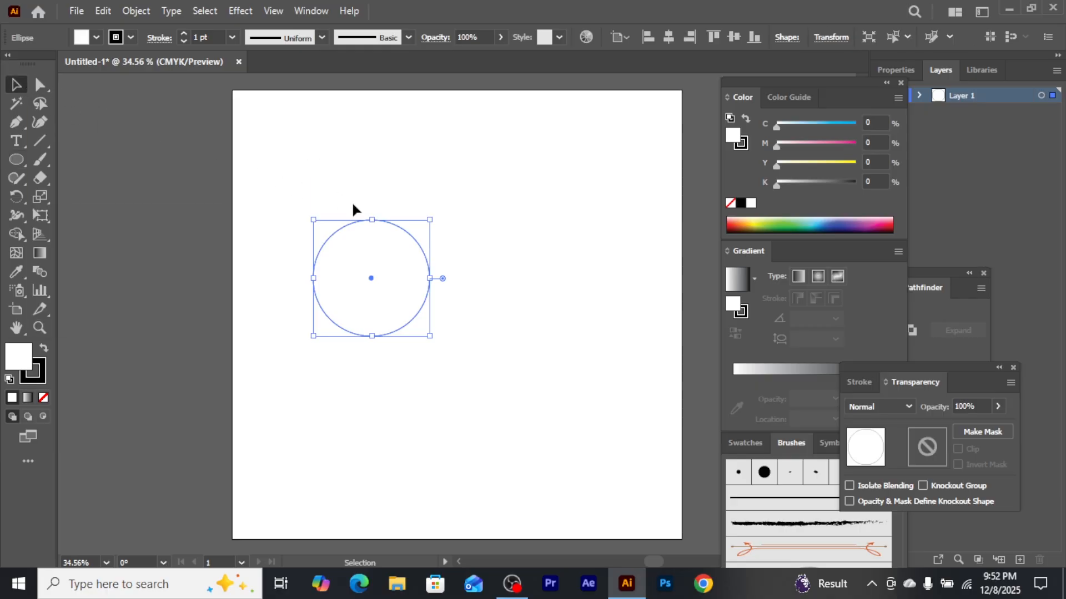
{"action": "left_click", "coordinate": [96, 37]}
{"action": "left_click", "coordinate": [10, 63]}
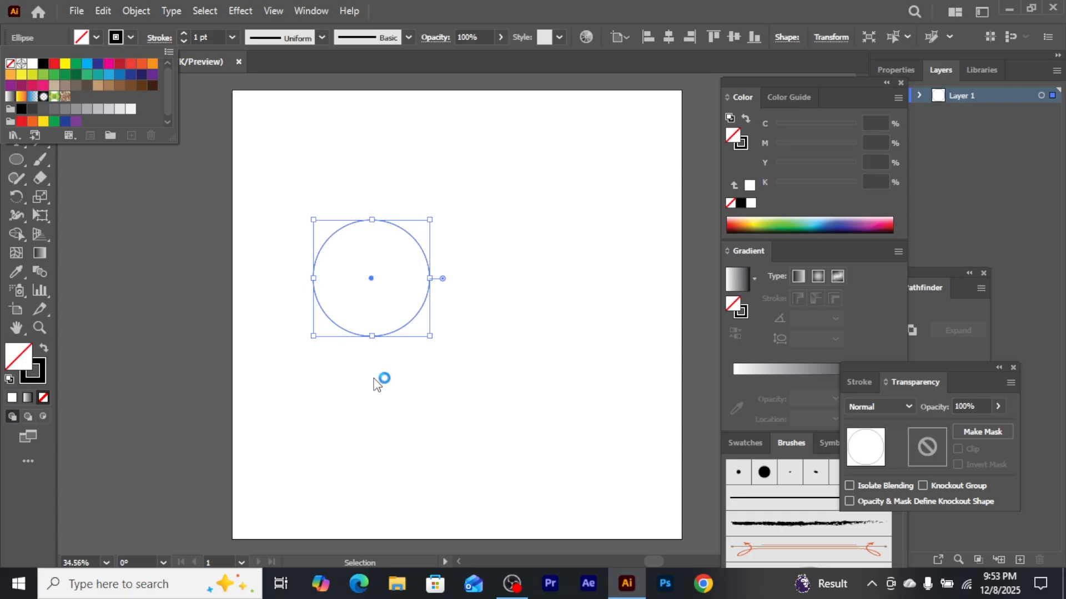
{"action": "left_click", "coordinate": [416, 321]}
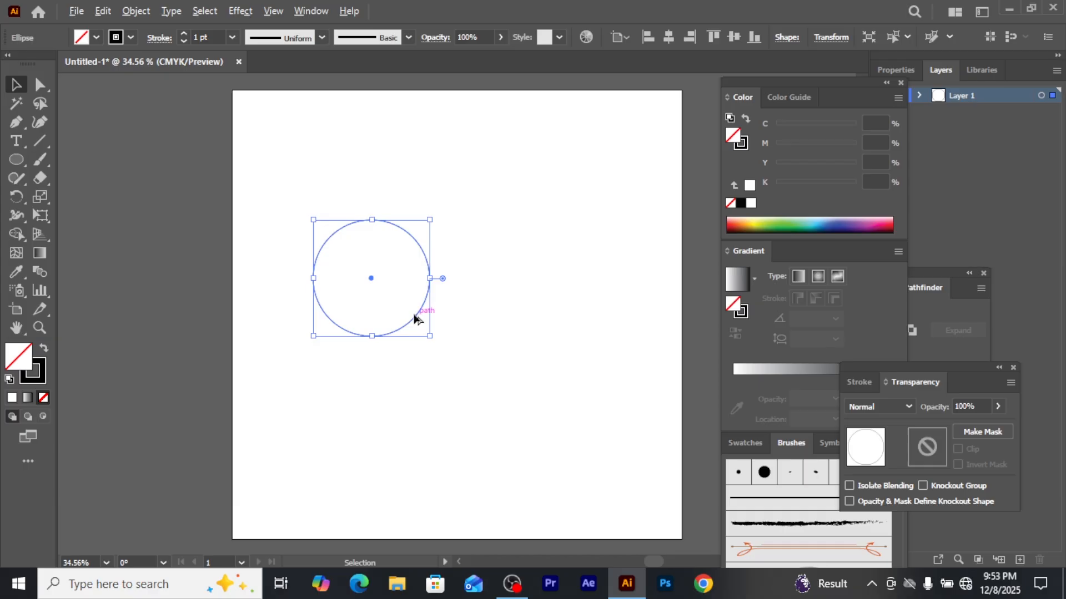
Step: Duplicate the circle and nudge the copy horizontally to the right until its left edge meets the original circle's centre
{"action": "key", "text": "alt+Right"}
{"action": "key", "text": "alt+Right"}
{"action": "key", "text": "alt+Right"}
{"action": "key", "text": "alt+Right"}
{"action": "key", "text": "alt+Right"}
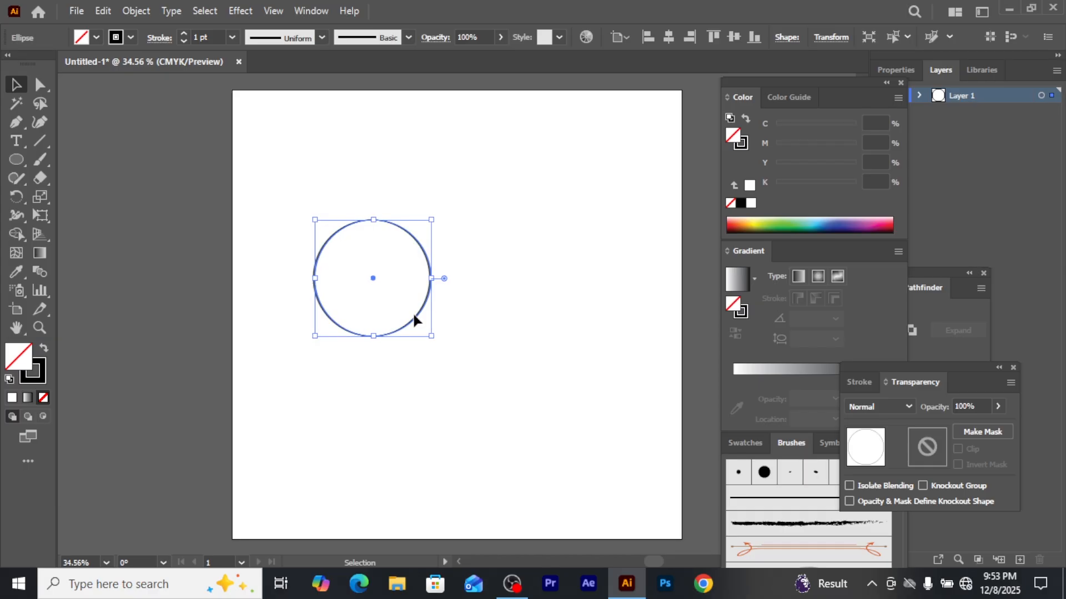
{"action": "key", "text": "alt+Right"}
{"action": "key", "text": "alt+Right"}
{"action": "key", "text": "alt+Right"}
{"action": "key", "text": "alt+Right"}
{"action": "key", "text": "alt+Right"}
{"action": "key", "text": "alt+Right"}
{"action": "key", "text": "alt+Right"}
{"action": "key", "text": "alt+Right"}
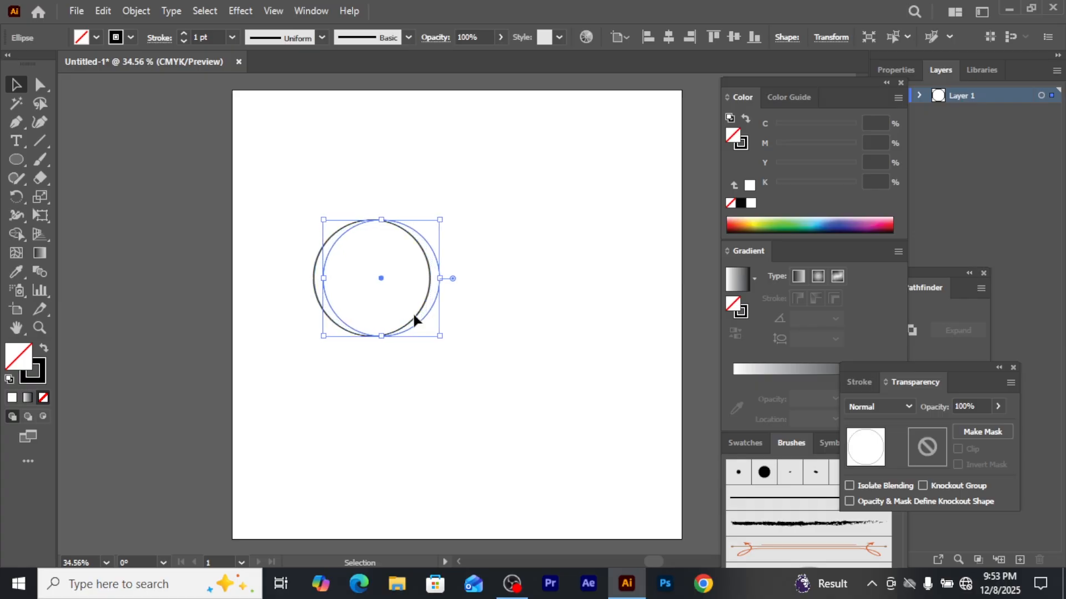
{"action": "key", "text": "Right"}
{"action": "key", "text": "Right"}
{"action": "key", "text": "Right"}
{"action": "key", "text": "Right"}
{"action": "key", "text": "Right"}
{"action": "key", "text": "Right"}
{"action": "key", "text": "Right"}
{"action": "key", "text": "Right"}
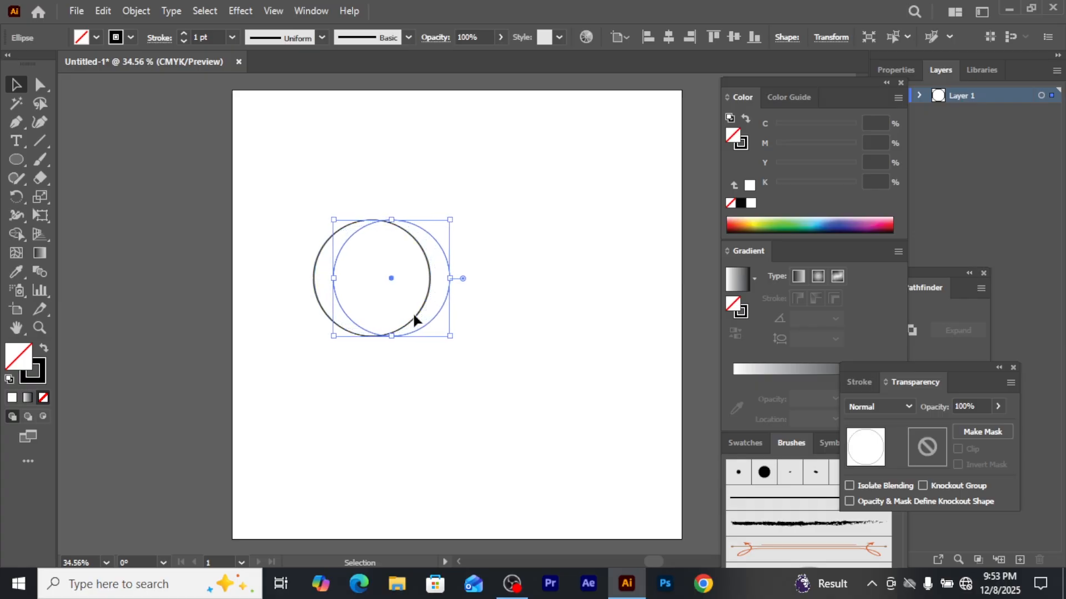
{"action": "key", "text": "Right"}
{"action": "key", "text": "Right"}
{"action": "key", "text": "Right"}
{"action": "key", "text": "Right"}
{"action": "key", "text": "Right"}
{"action": "key", "text": "Right"}
{"action": "key", "text": "Right"}
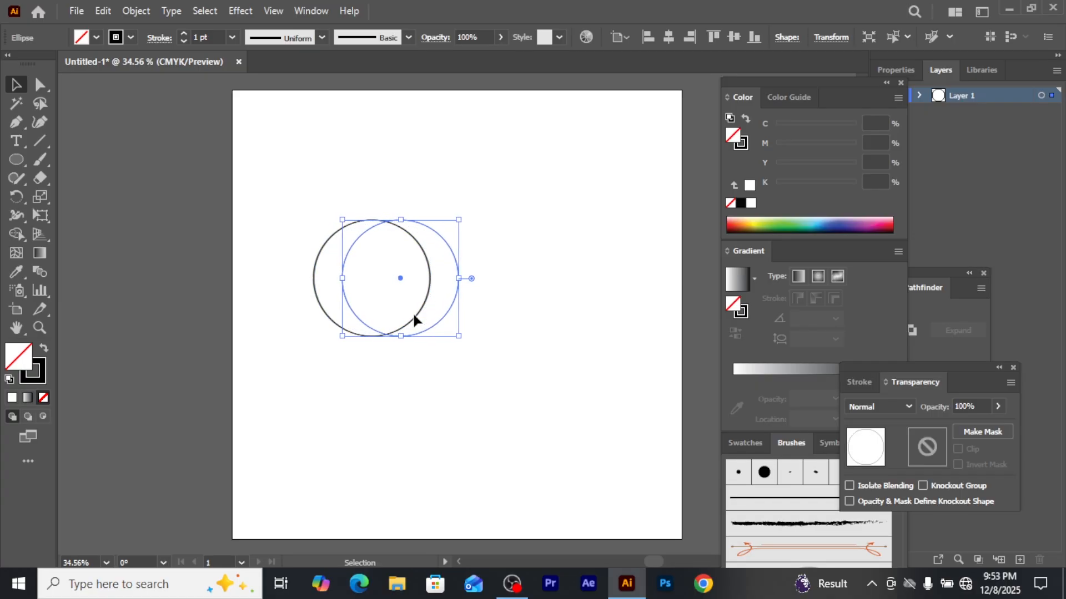
{"action": "key", "text": "Right"}
{"action": "key", "text": "Right"}
{"action": "key", "text": "Right"}
{"action": "key", "text": "Right"}
{"action": "key", "text": "Right"}
{"action": "key", "text": "Right"}
{"action": "key", "text": "Right"}
{"action": "key", "text": "Right"}
{"action": "key", "text": "Right"}
{"action": "key", "text": "Right"}
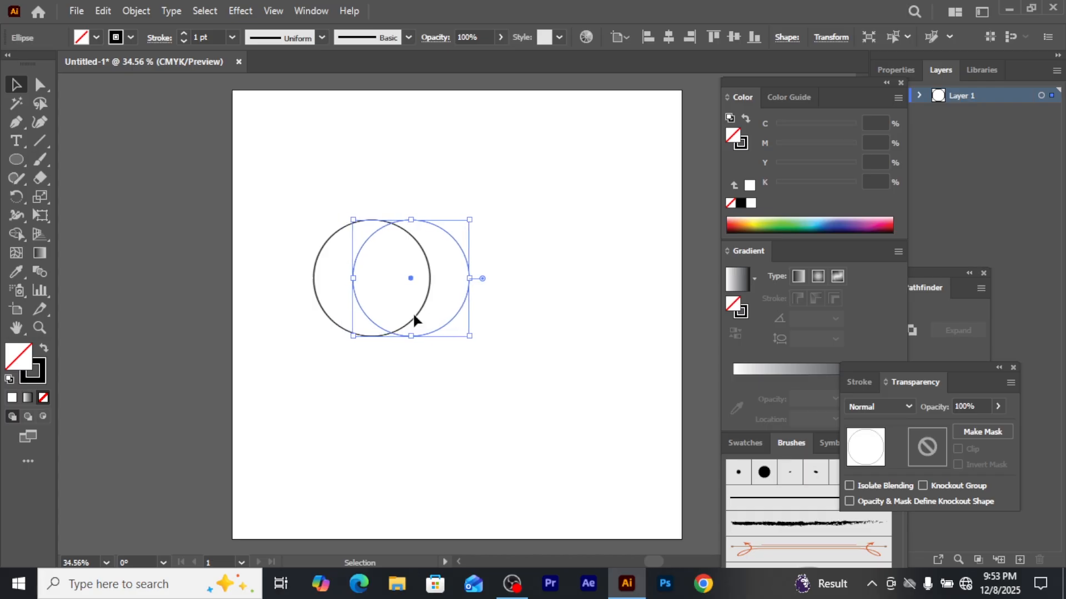
{"action": "key", "text": "Right"}
{"action": "key", "text": "Right"}
{"action": "key", "text": "Right"}
{"action": "key", "text": "Right"}
{"action": "key", "text": "Right"}
{"action": "key", "text": "Right"}
{"action": "key", "text": "Right"}
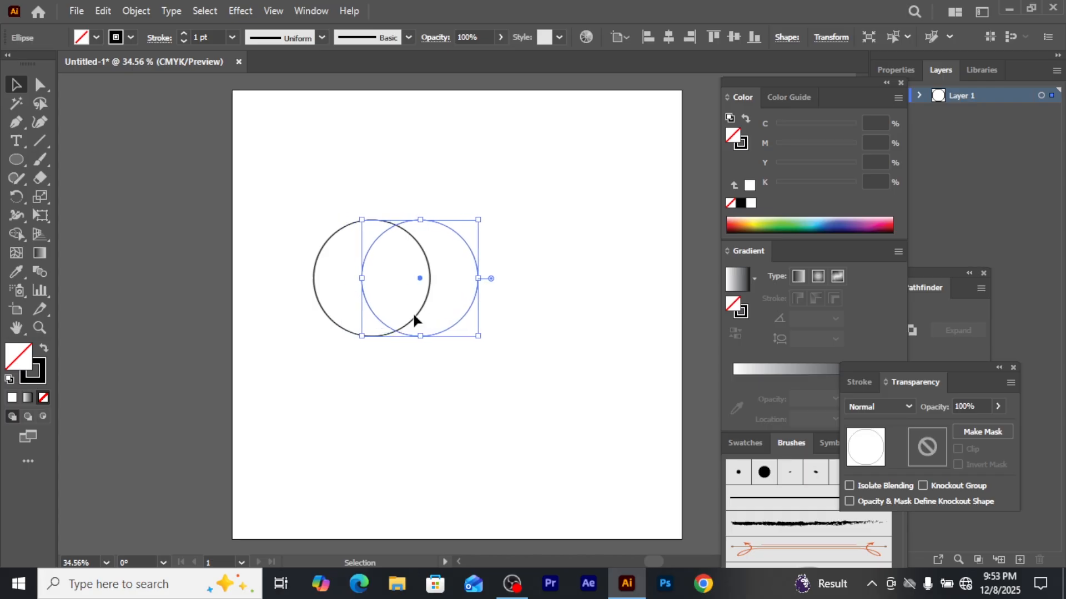
{"action": "key", "text": "Right"}
{"action": "key", "text": "Right"}
{"action": "key", "text": "Right"}
{"action": "key", "text": "Right"}
{"action": "key", "text": "Right"}
{"action": "key", "text": "Right"}
{"action": "key", "text": "Right"}
{"action": "key", "text": "Right"}
{"action": "key", "text": "Right"}
{"action": "key", "text": "Right"}
{"action": "key", "text": "Right"}
{"action": "key", "text": "Right"}
{"action": "key", "text": "Right"}
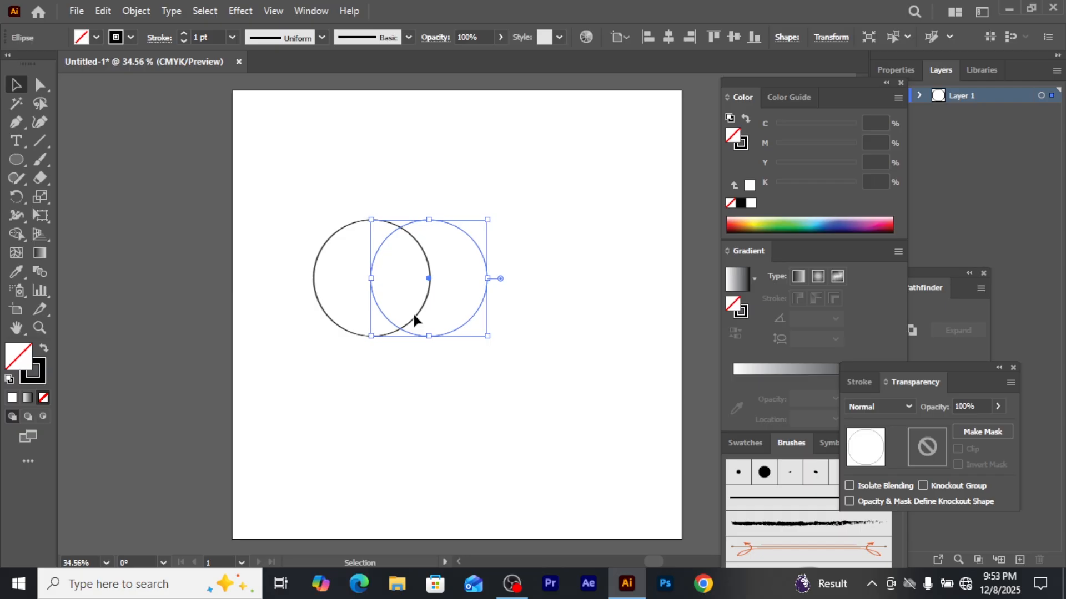
{"action": "key", "text": "Left"}
Step: Select both overlapping circles and intersect them with Pathfinder, keeping only the shared petal shape
{"action": "left_click_drag", "start_coordinate": [368, 259], "coordinate": [370, 261]}
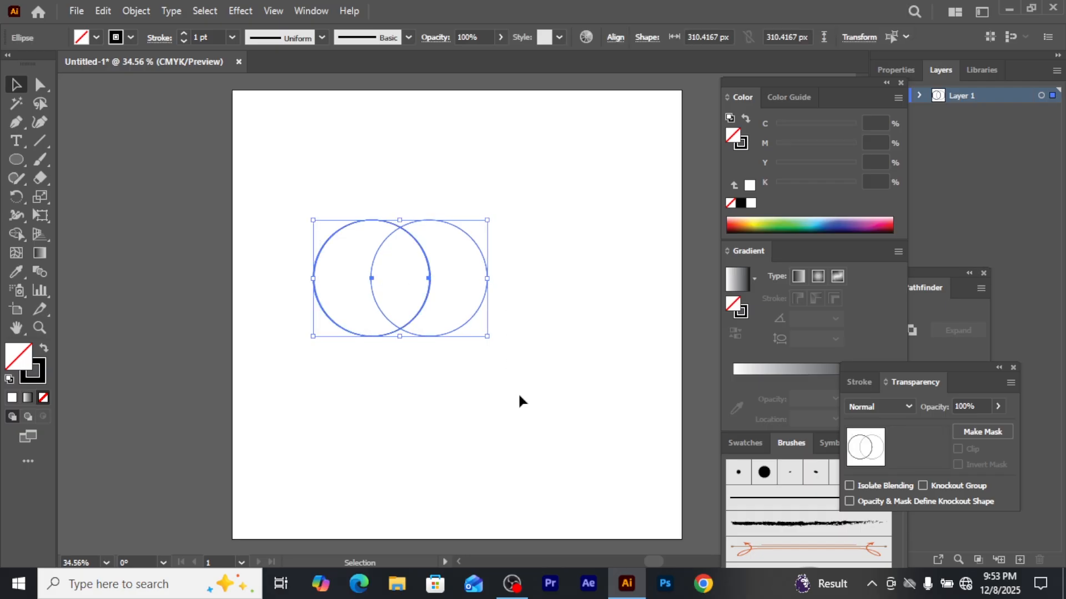
{"action": "left_click", "coordinate": [937, 283]}
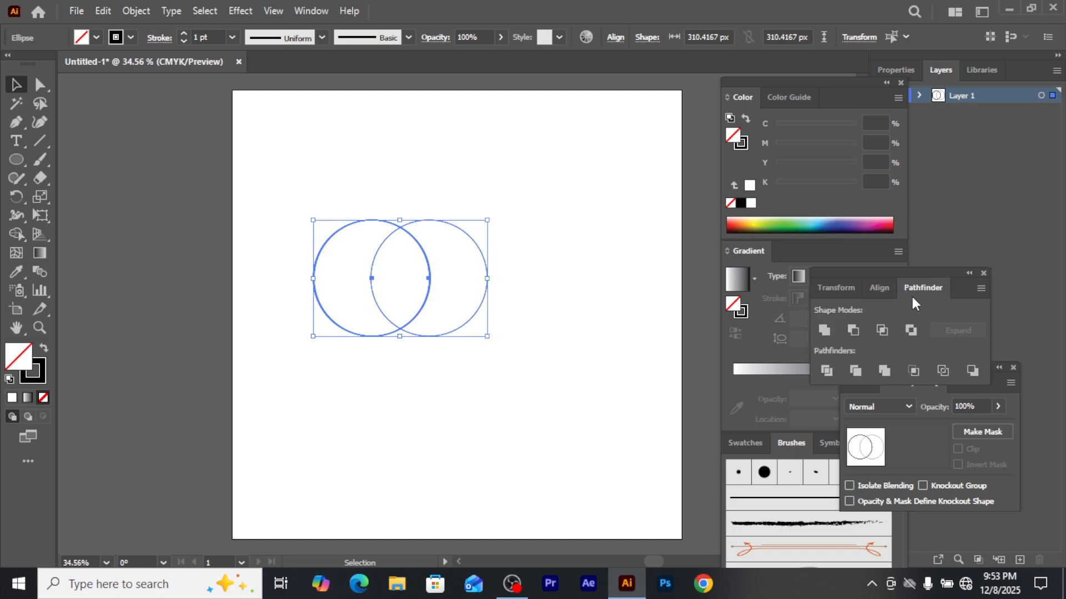
{"action": "left_click", "coordinate": [849, 331]}
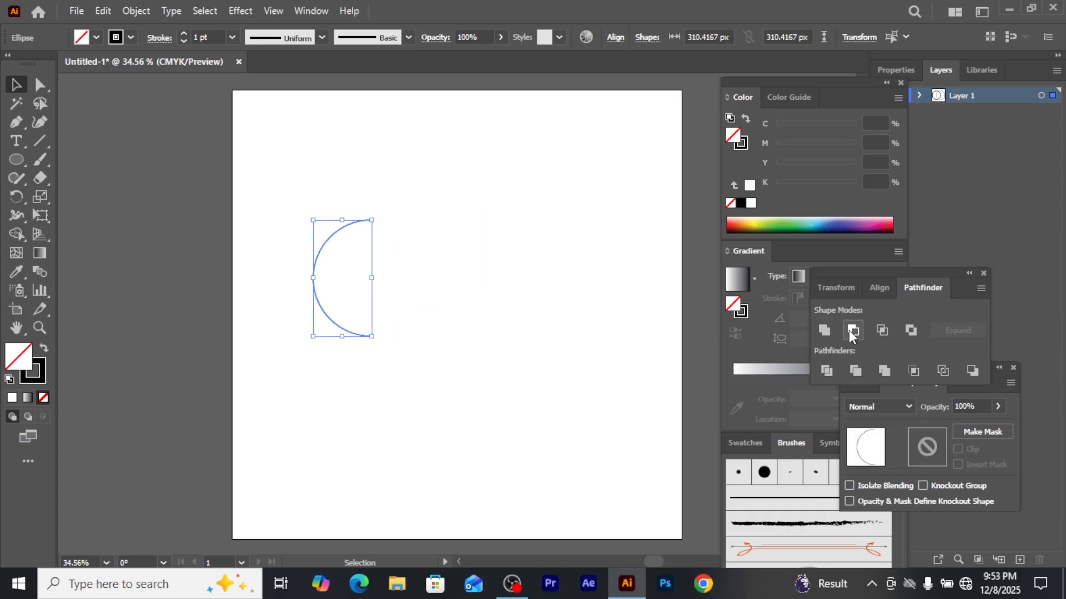
{"action": "key", "text": "ctrl+z"}
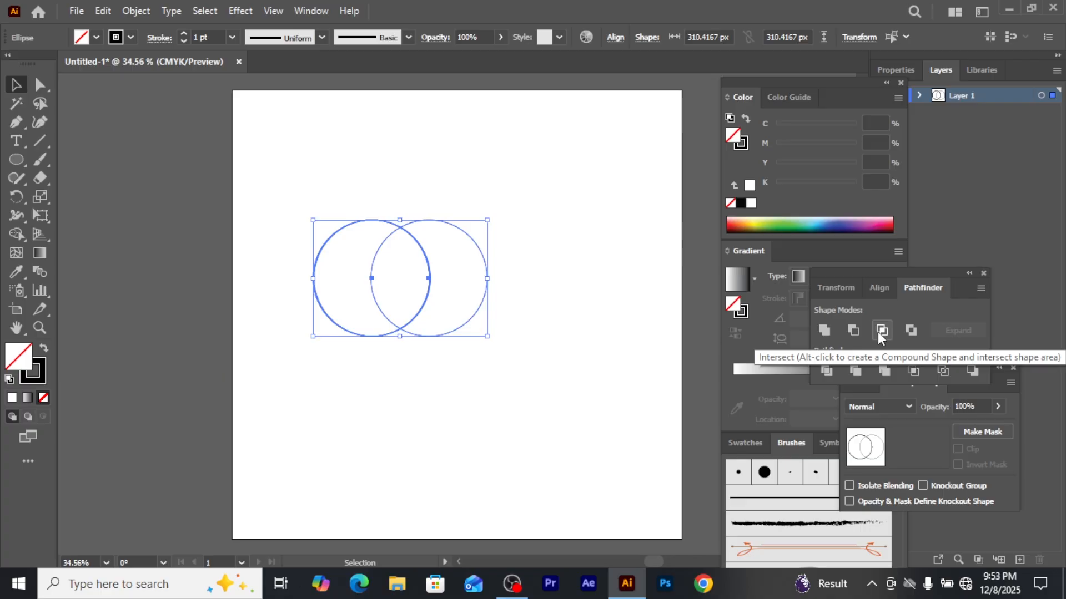
{"action": "left_click", "coordinate": [881, 331]}
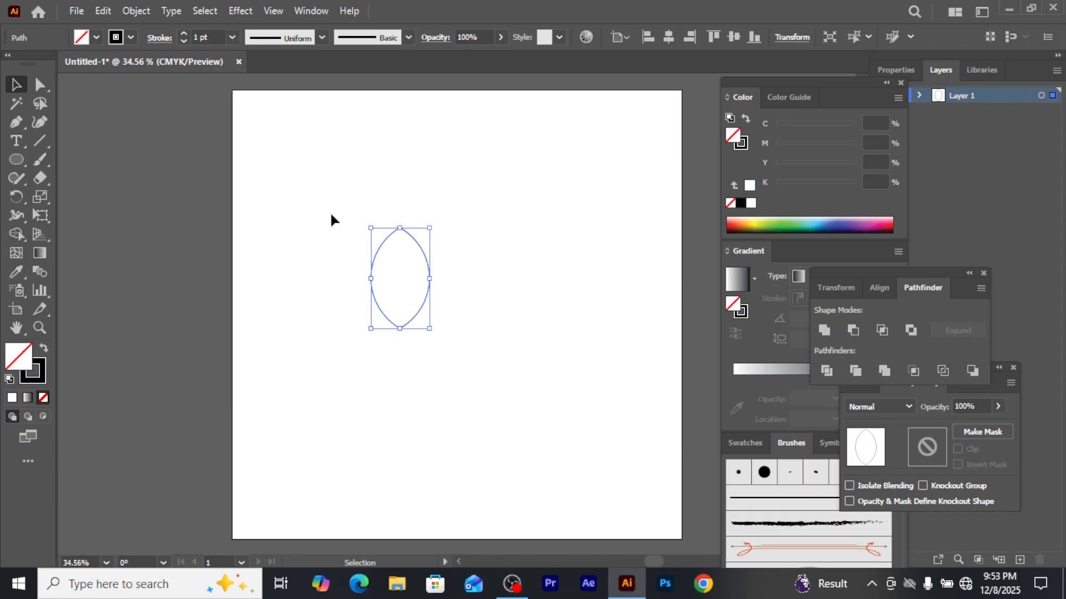
Step: Narrow the petal shape from its right side and slightly reduce its height
{"action": "left_click_drag", "start_coordinate": [429, 278], "coordinate": [420, 279]}
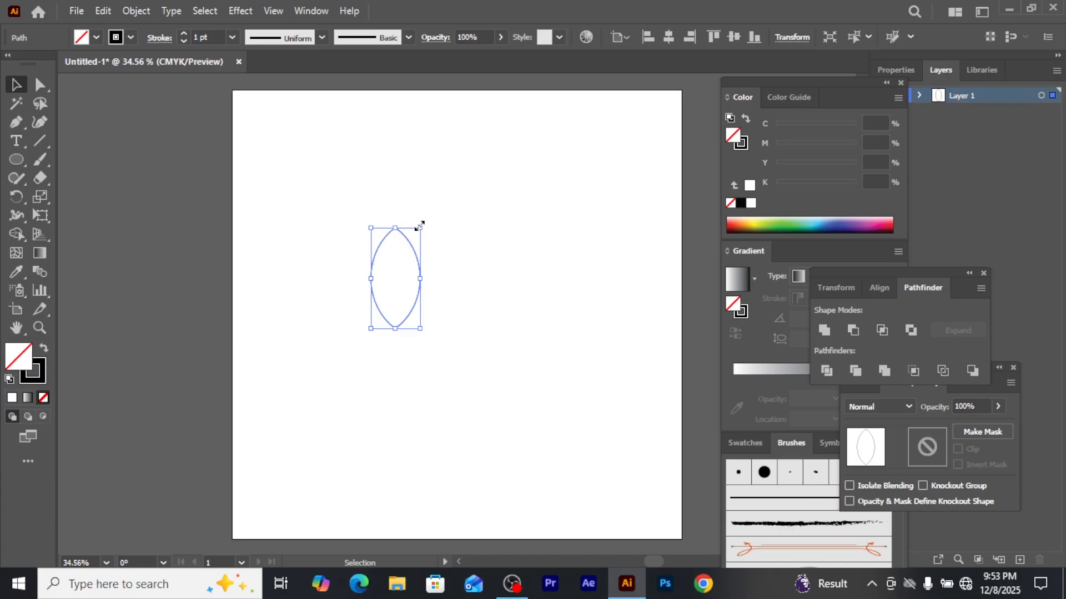
{"action": "left_click_drag", "start_coordinate": [420, 226], "coordinate": [421, 235]}
{"action": "left_click", "coordinate": [471, 241]}
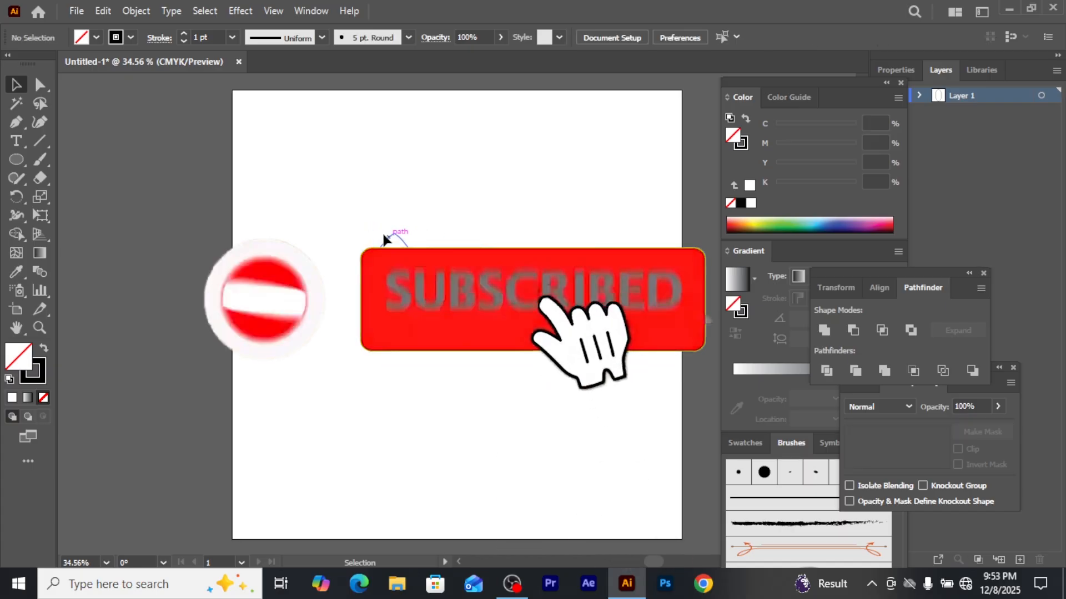
Step: Create a copy of the petal rotated 20° around its bottom tip
{"action": "left_click", "coordinate": [384, 239]}
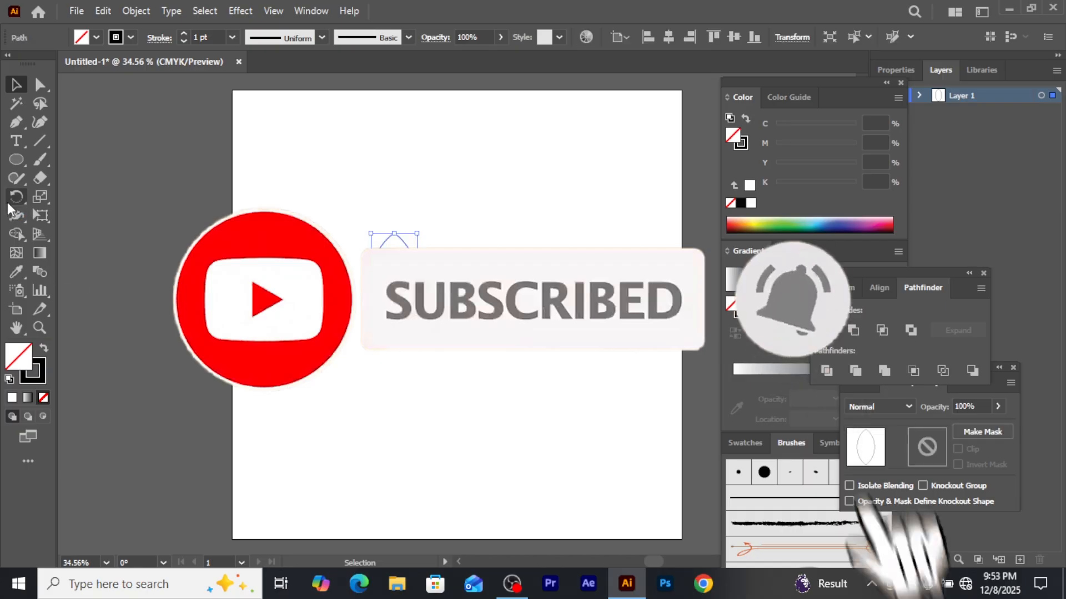
{"action": "left_click", "coordinate": [7, 201]}
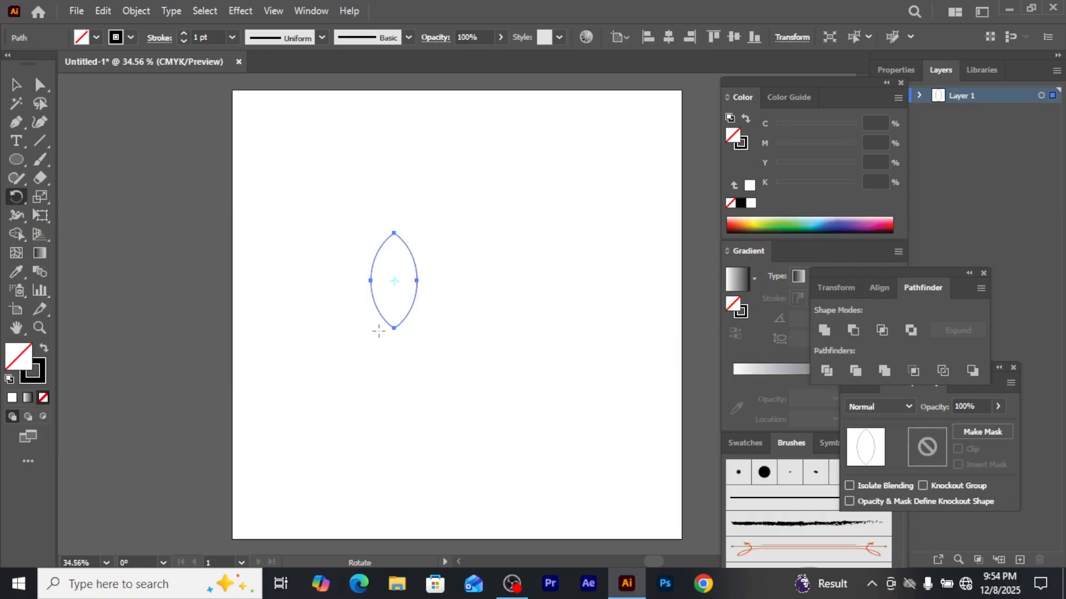
{"action": "left_click", "coordinate": [395, 329], "text": "alt"}
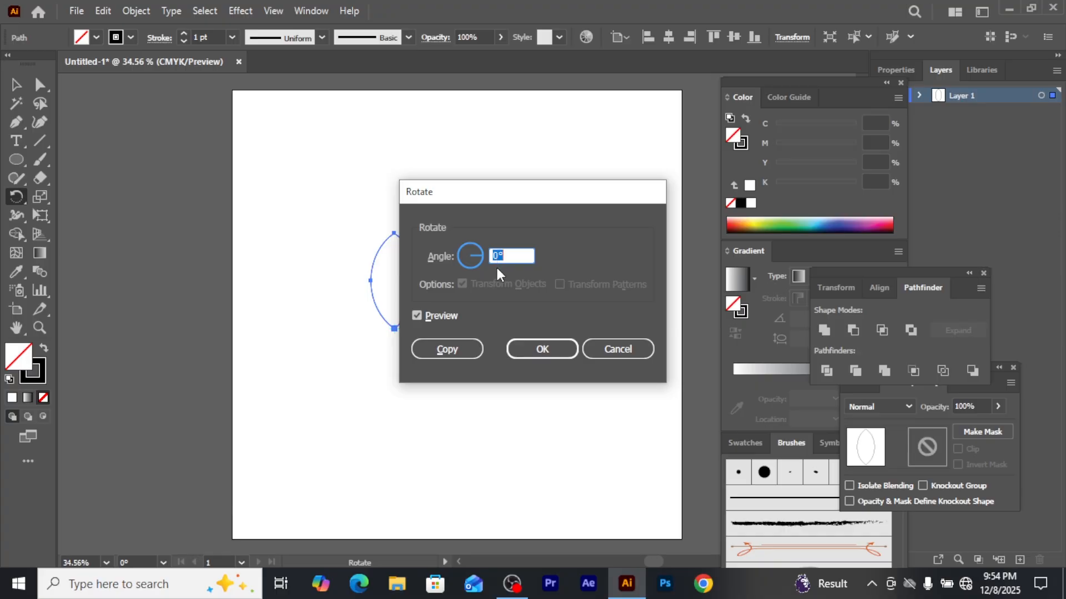
{"action": "type", "text": "20"}
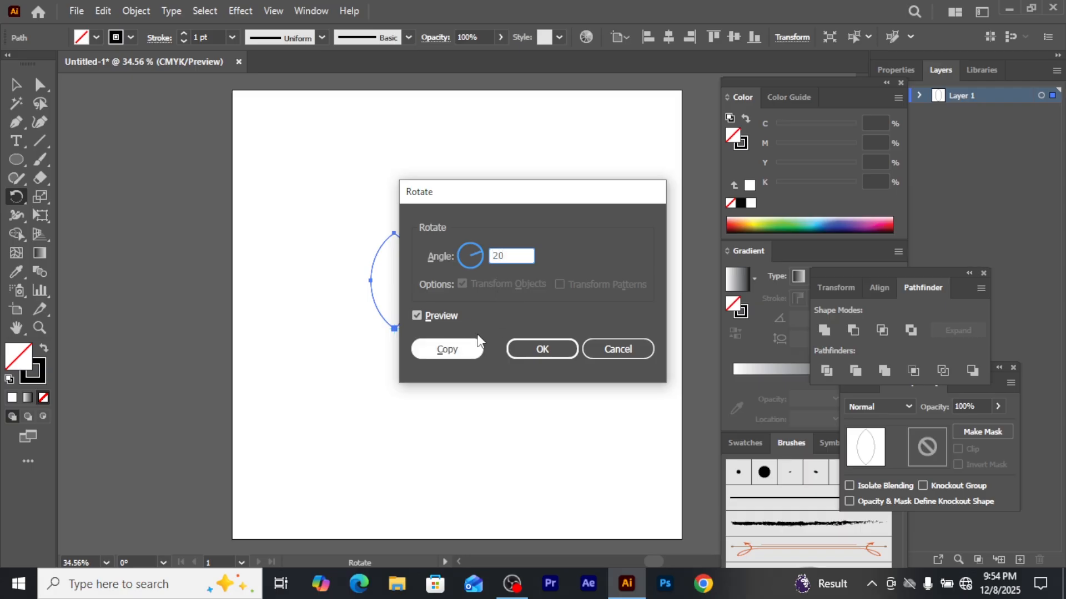
{"action": "left_click", "coordinate": [449, 350]}
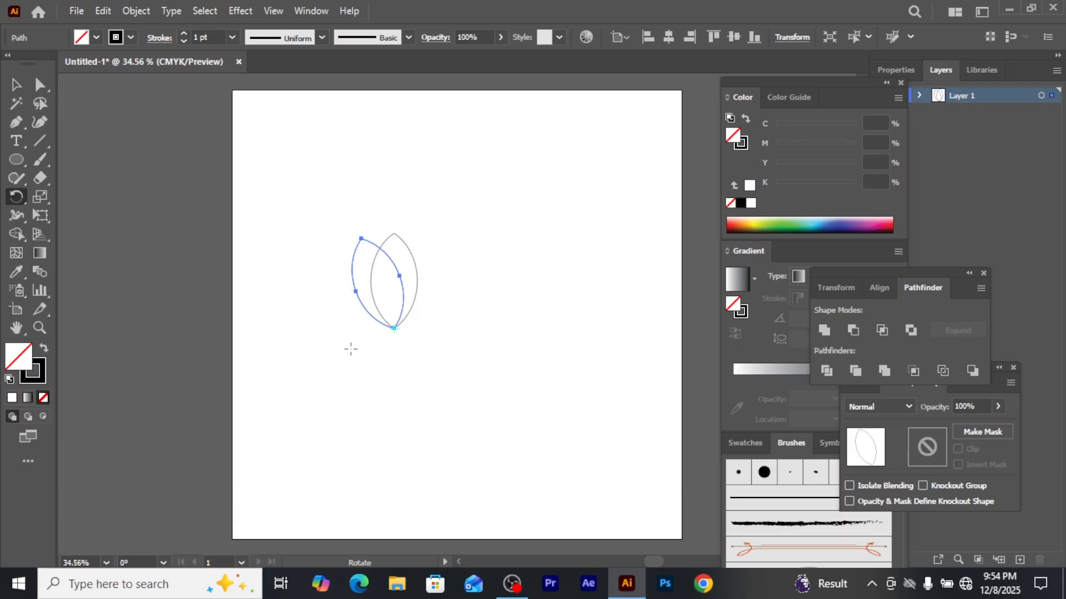
Step: Repeat the rotated copy around the same tip until the petals form a complete circular flower
{"action": "key", "text": "ctrl"}
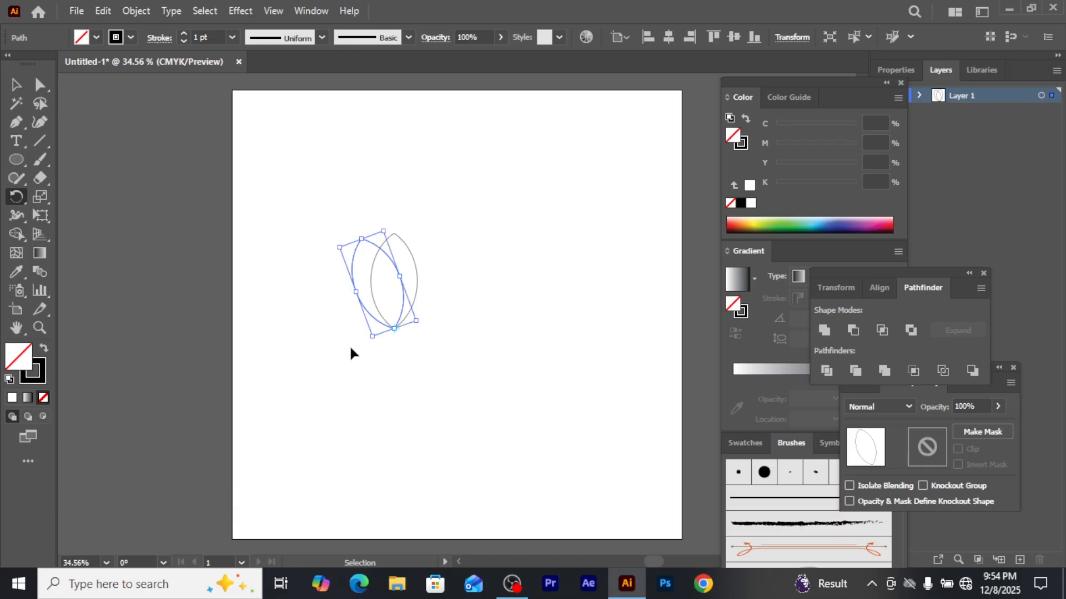
{"action": "key", "text": "ctrl+d"}
{"action": "key", "text": "ctrl+d"}
{"action": "key", "text": "ctrl+d"}
{"action": "key", "text": "ctrl+d"}
{"action": "key", "text": "ctrl+d"}
{"action": "key", "text": "ctrl+d"}
{"action": "key", "text": "ctrl+d"}
{"action": "key", "text": "ctrl+d"}
{"action": "key", "text": "ctrl+d"}
{"action": "key", "text": "ctrl+d"}
{"action": "key", "text": "ctrl+d"}
{"action": "key", "text": "ctrl+d"}
{"action": "key", "text": "ctrl+d"}
{"action": "key", "text": "ctrl+d"}
{"action": "key", "text": "ctrl+d"}
Step: Select all the petals and move the flower to the upper centre of the artboard
{"action": "left_click", "coordinate": [16, 84]}
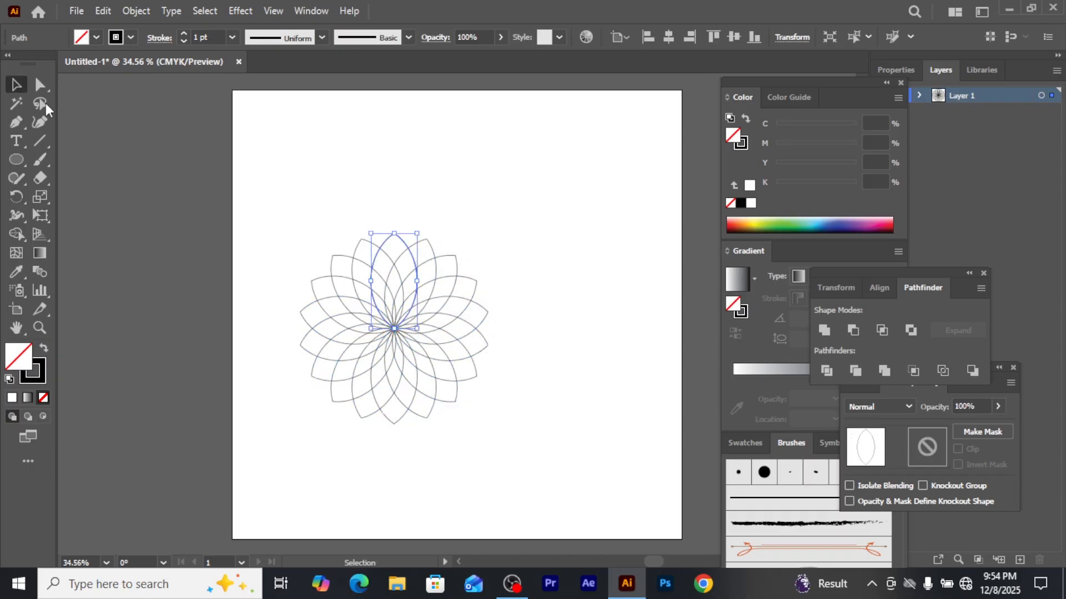
{"action": "left_click", "coordinate": [318, 200]}
{"action": "left_click_drag", "start_coordinate": [278, 214], "coordinate": [588, 478]}
{"action": "left_click_drag", "start_coordinate": [414, 369], "coordinate": [468, 283]}
{"action": "left_click", "coordinate": [441, 393]}
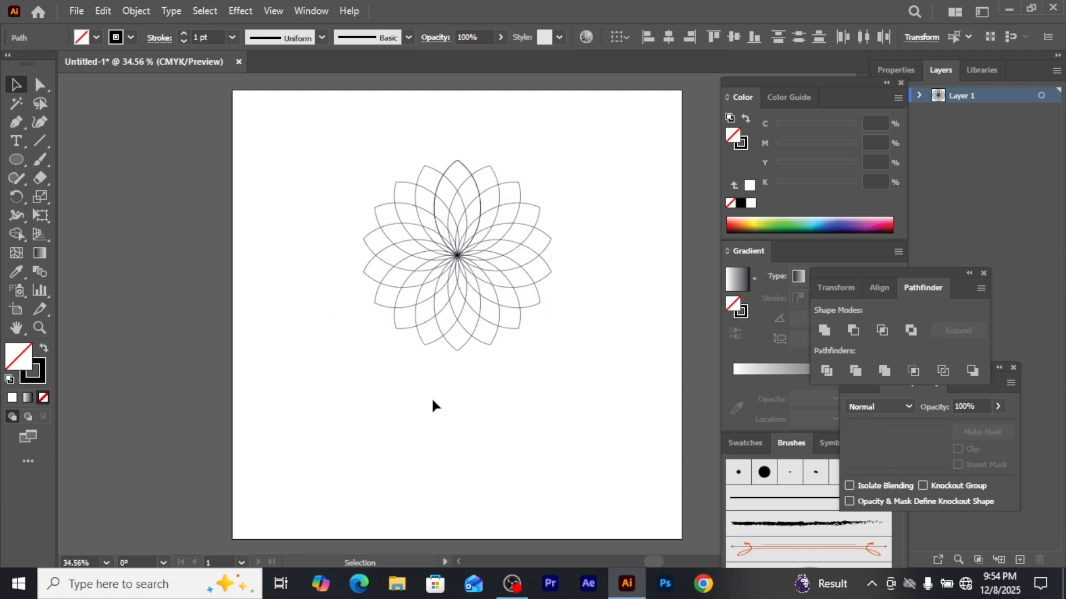
Step: Delete the duplicate petal at the top of the flower and select all the remaining petals
{"action": "left_click", "coordinate": [433, 210]}
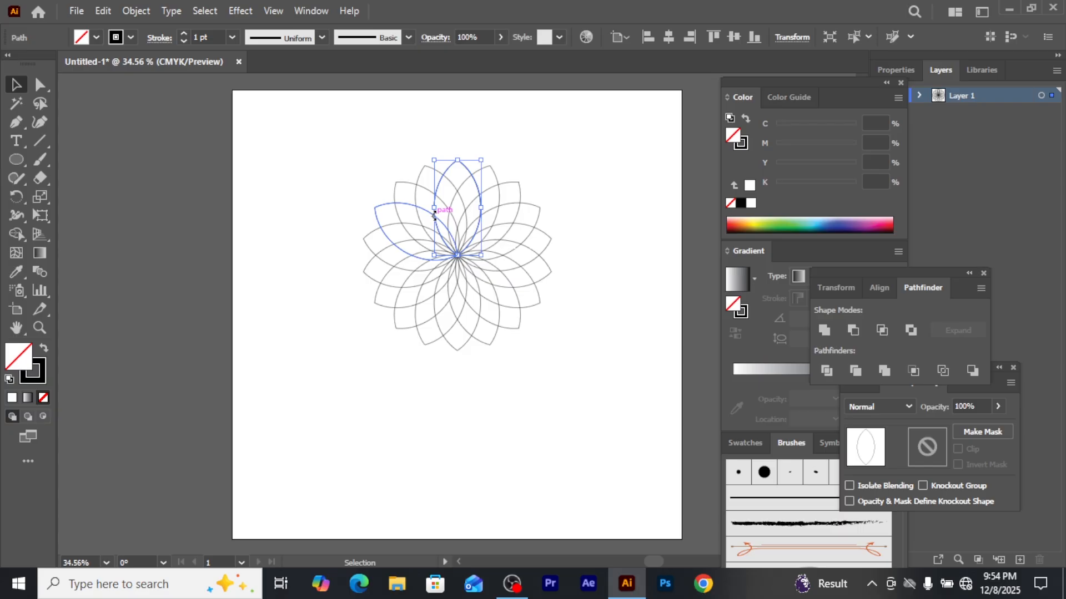
{"action": "left_click", "coordinate": [435, 216]}
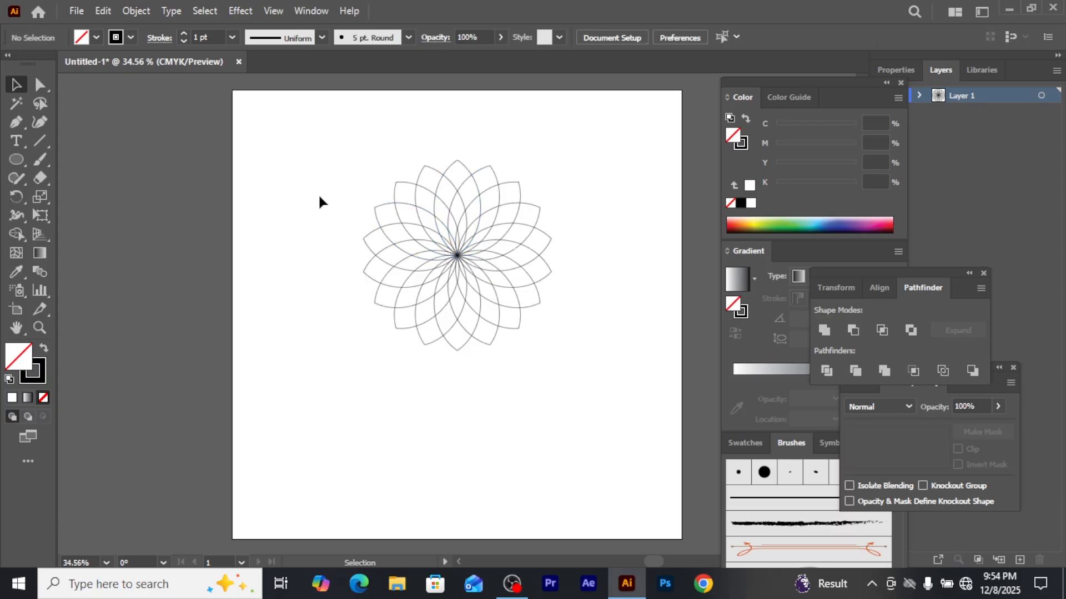
{"action": "left_click_drag", "start_coordinate": [498, 249], "coordinate": [590, 398]}
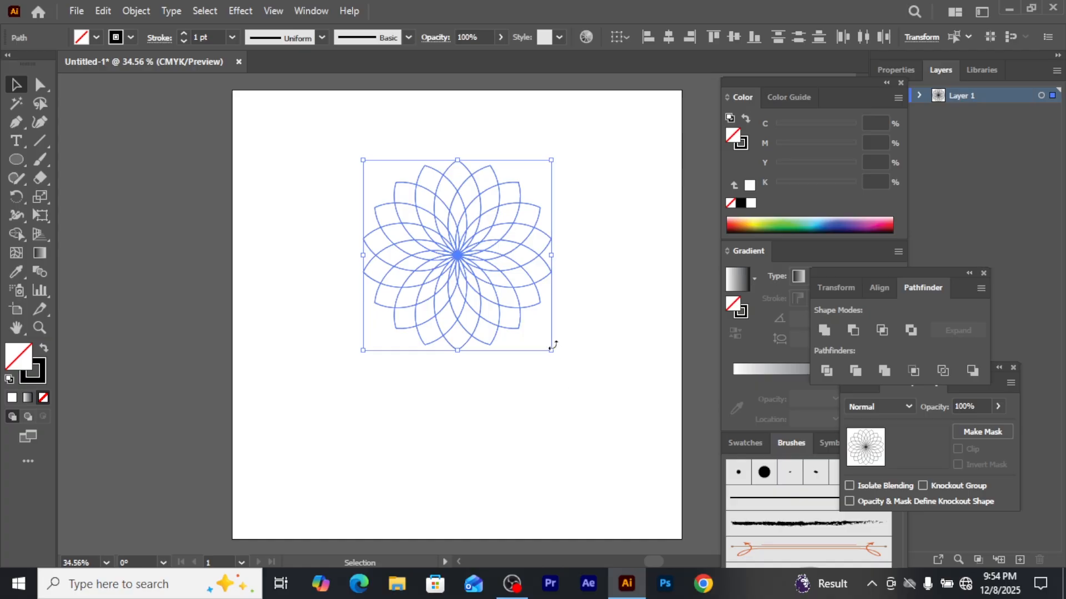
Step: Resize the whole flower proportionally so it spans nearly half of the artboard's width
{"action": "left_click_drag", "start_coordinate": [550, 350], "coordinate": [492, 287]}
{"action": "left_click", "coordinate": [481, 315]}
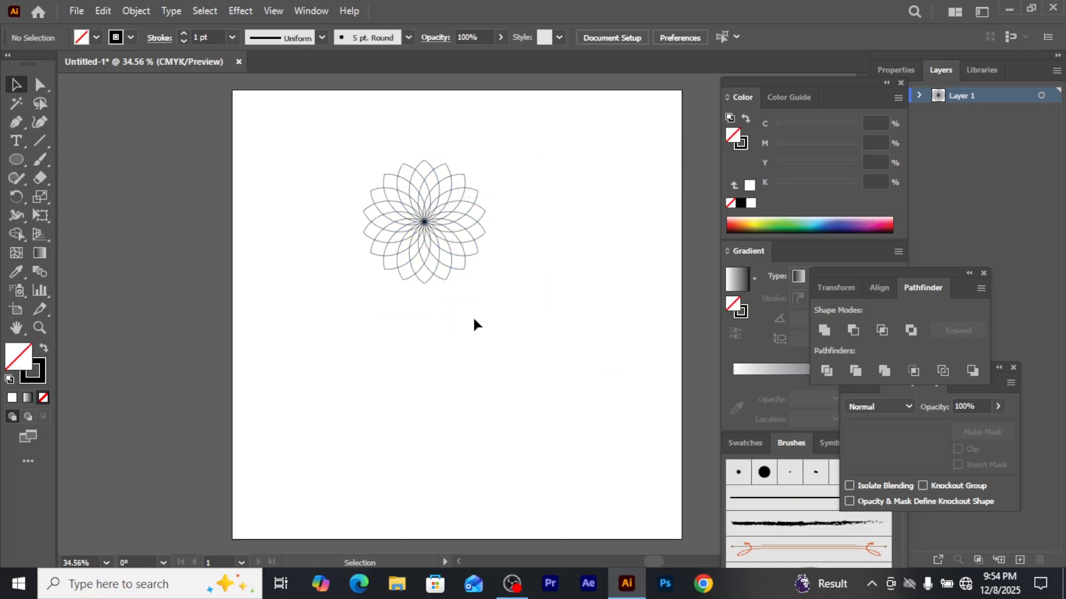
{"action": "left_click_drag", "start_coordinate": [402, 157], "coordinate": [580, 380]}
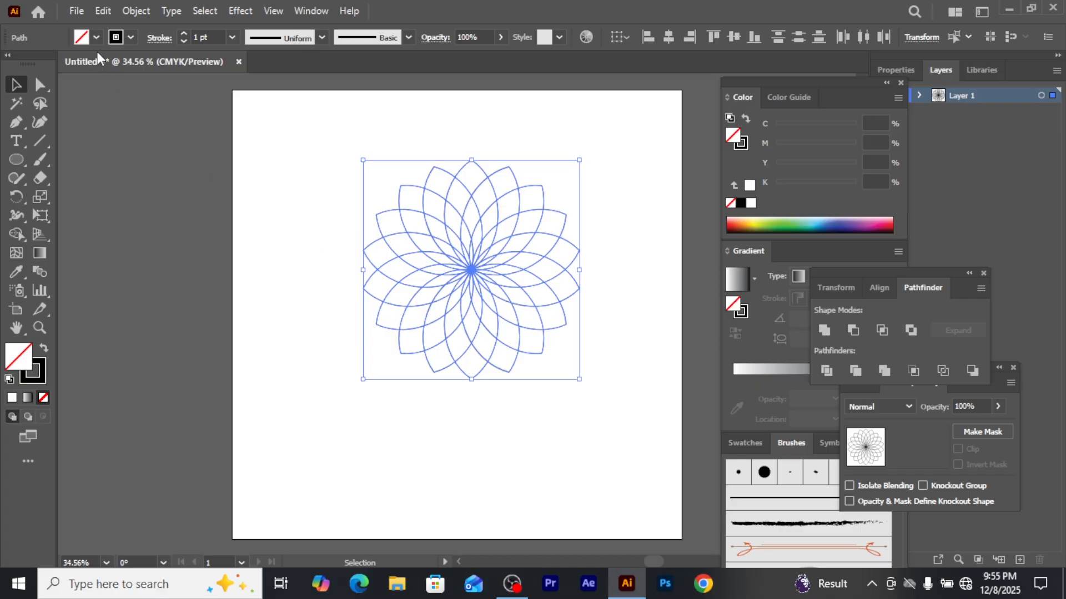
Step: Paste a copy of the flower in front and scale it about its centre to roughly 60% as an inner flower
{"action": "left_click", "coordinate": [103, 11]}
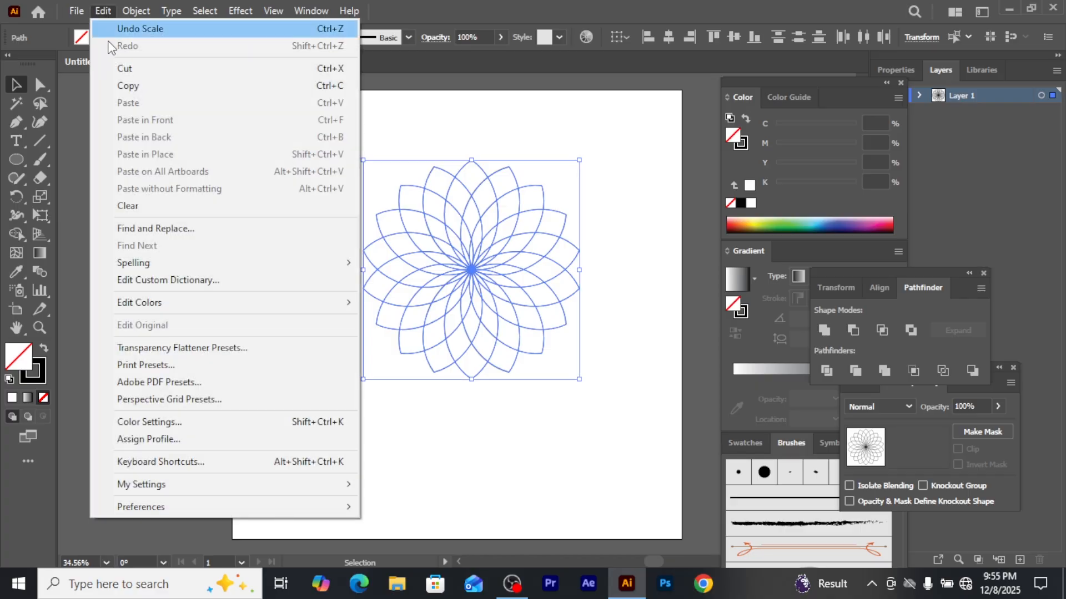
{"action": "left_click", "coordinate": [134, 84]}
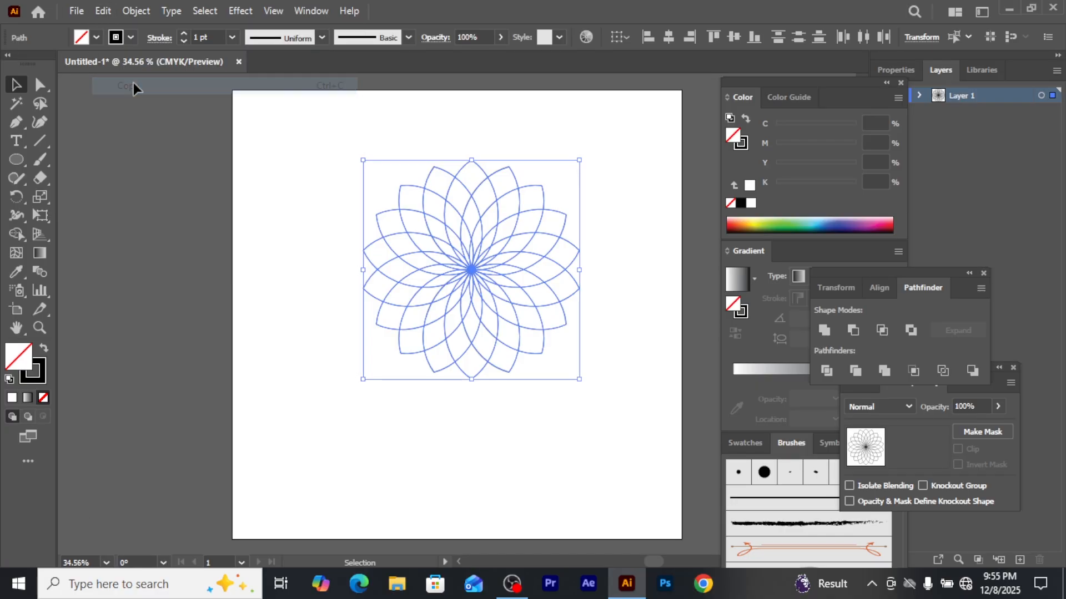
{"action": "left_click", "coordinate": [104, 12]}
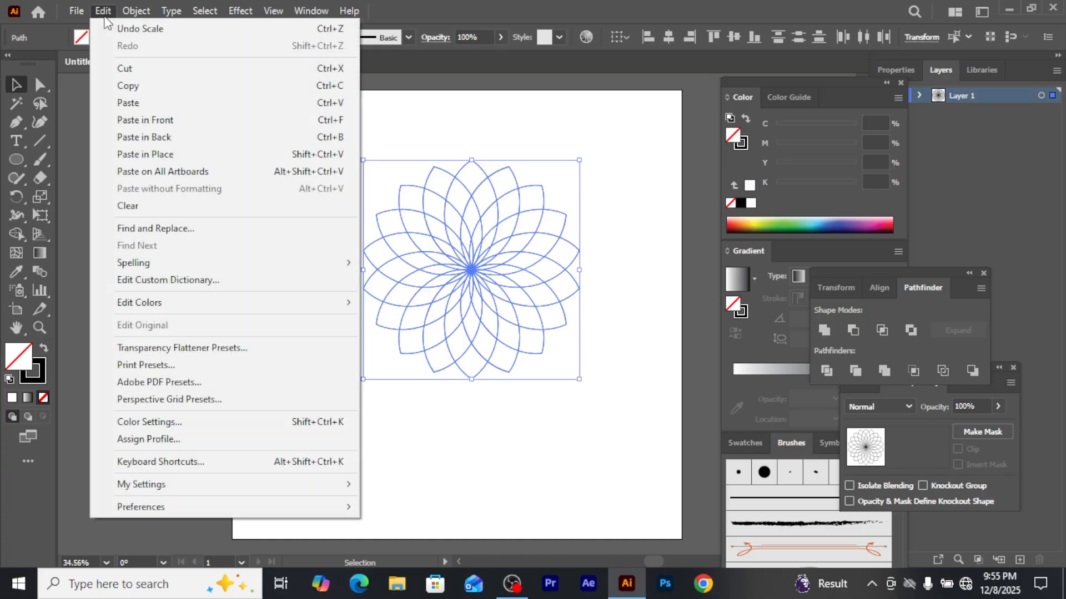
{"action": "left_click", "coordinate": [141, 122]}
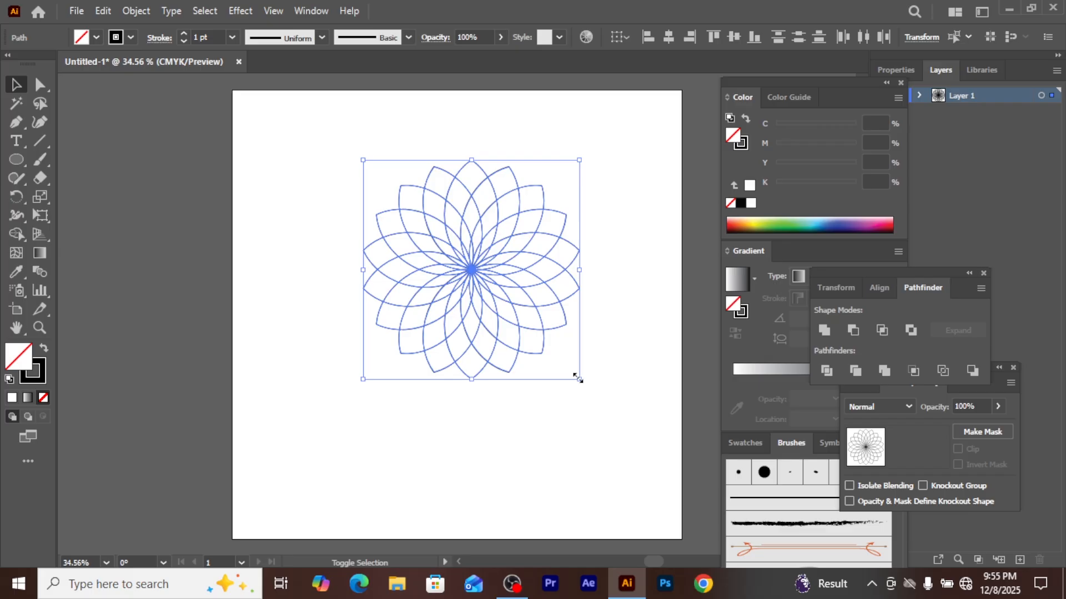
{"action": "left_click_drag", "start_coordinate": [577, 378], "coordinate": [548, 336]}
{"action": "left_click", "coordinate": [522, 400]}
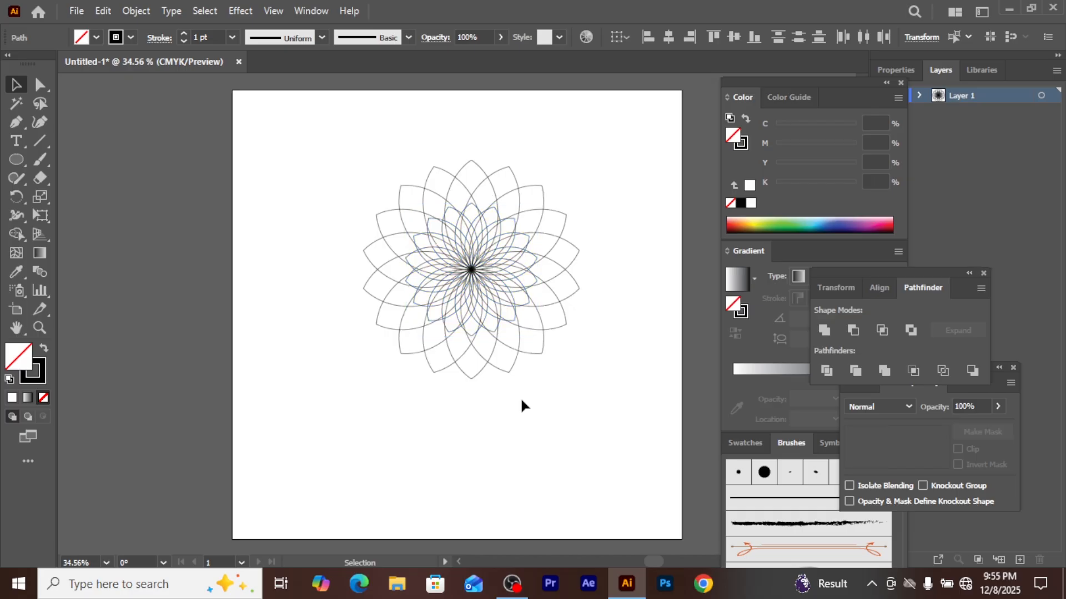
Step: Fill all the petals with a linear gradient and set its start stop to the orange swatch C=0 M=50 Y=100 K=0
{"action": "left_click_drag", "start_coordinate": [310, 141], "coordinate": [583, 447]}
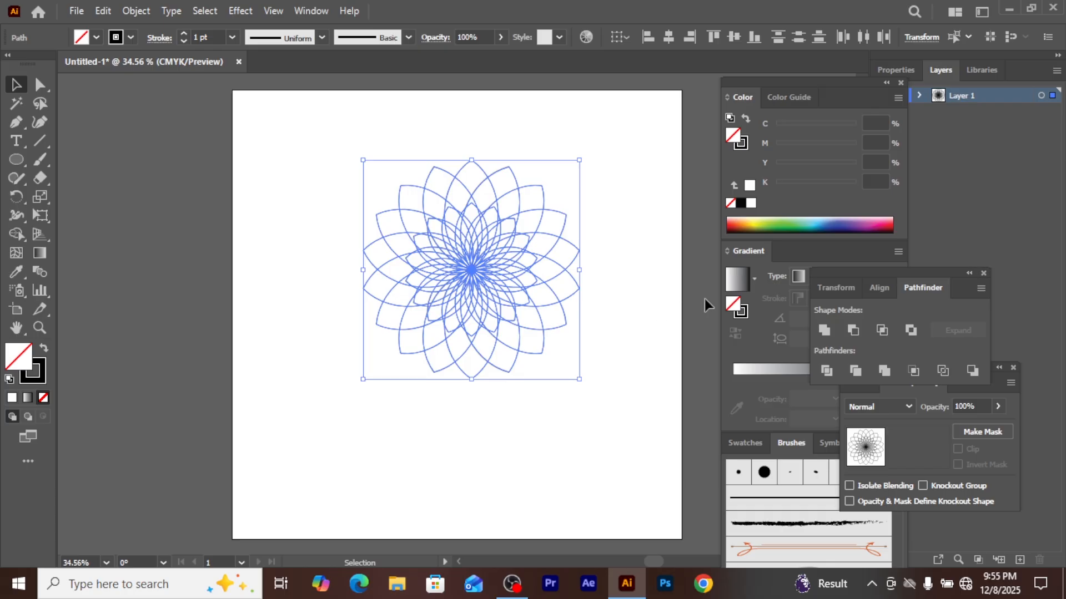
{"action": "left_click", "coordinate": [747, 286]}
{"action": "left_click", "coordinate": [746, 285]}
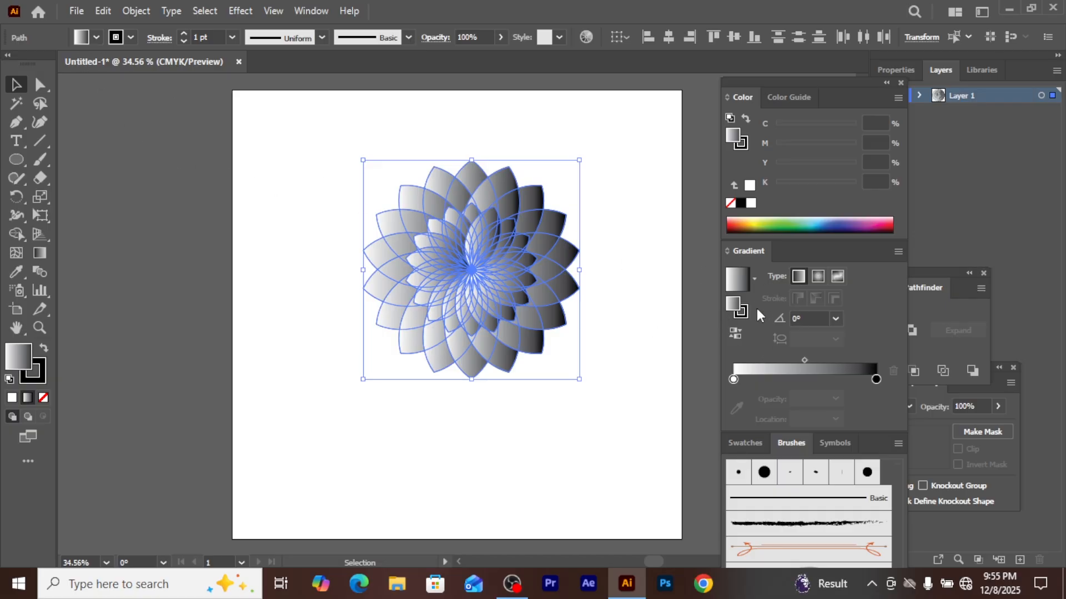
{"action": "double_click", "coordinate": [732, 379]}
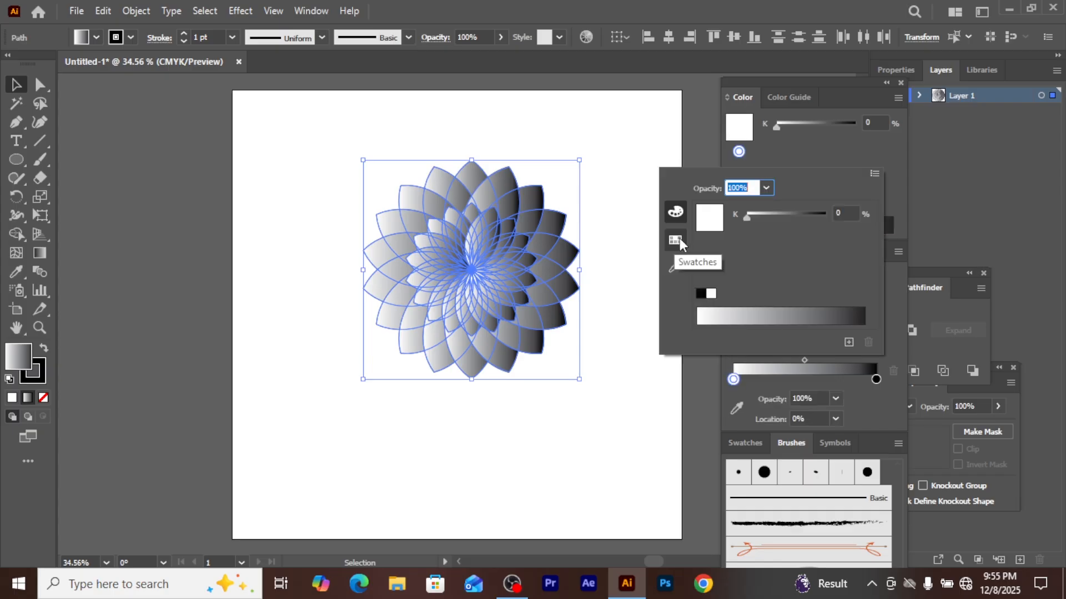
{"action": "left_click", "coordinate": [676, 241]}
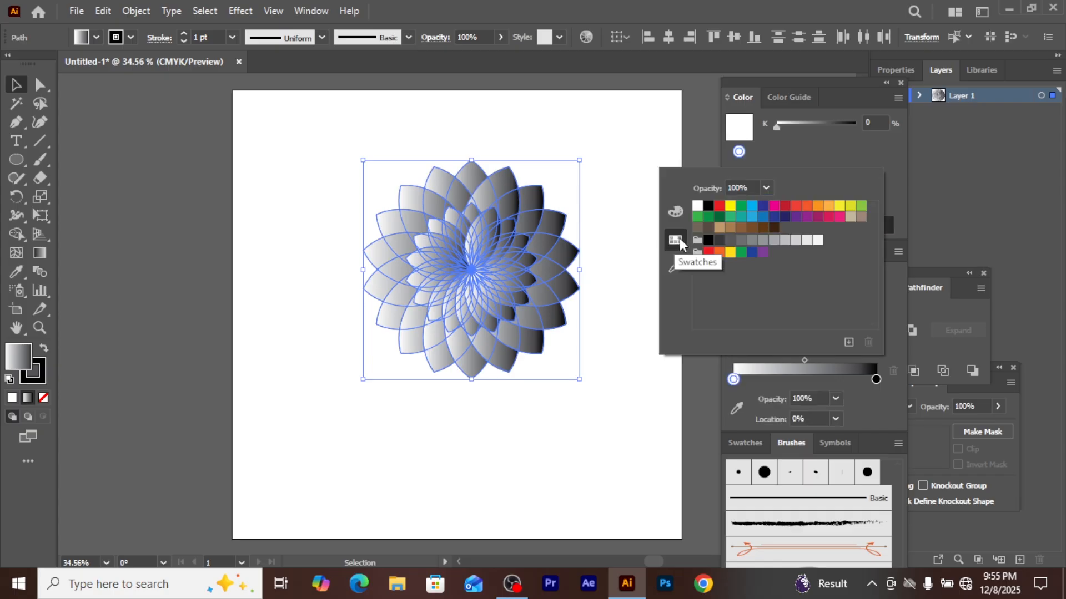
{"action": "left_click", "coordinate": [783, 207]}
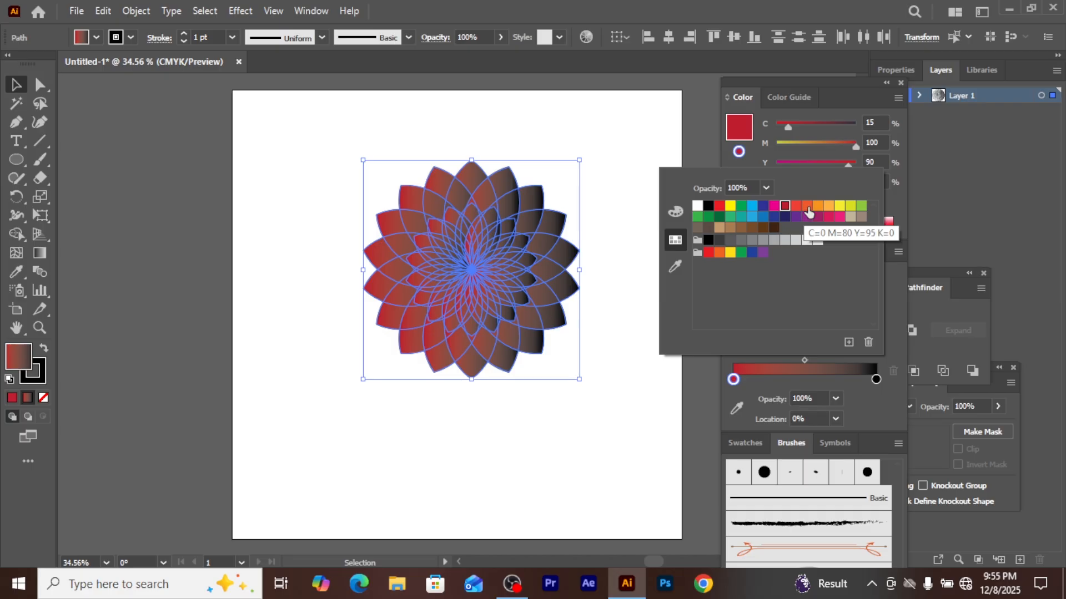
{"action": "left_click", "coordinate": [806, 208]}
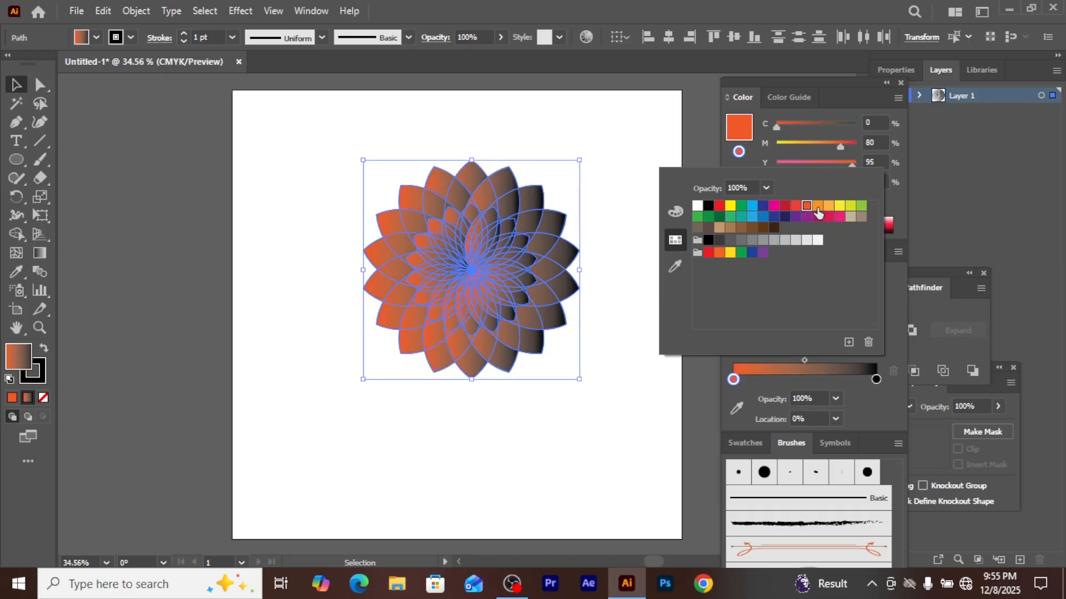
{"action": "left_click", "coordinate": [818, 208]}
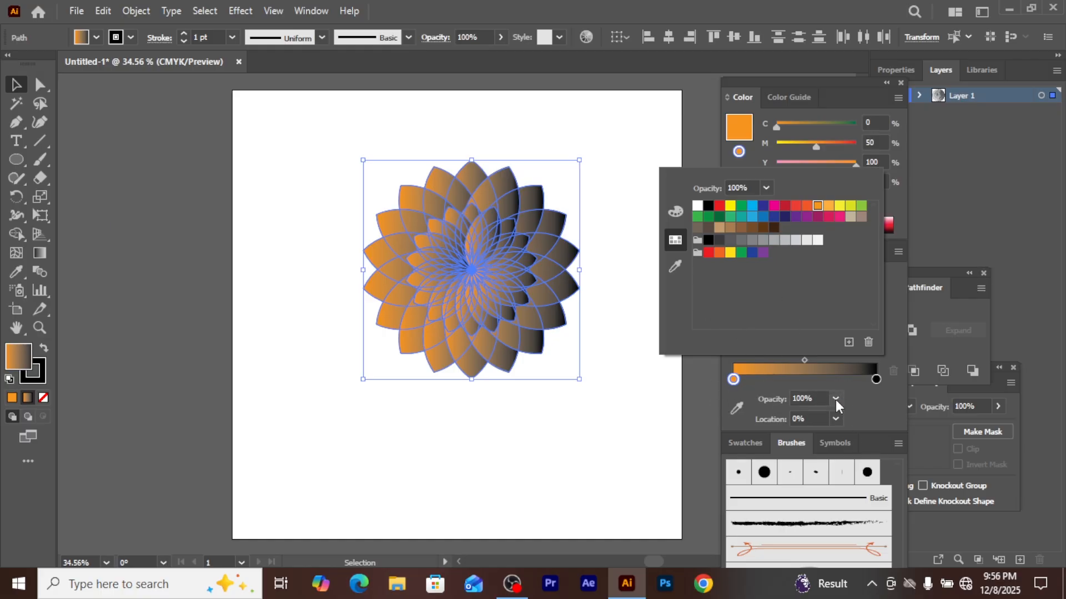
{"action": "left_click", "coordinate": [772, 381]}
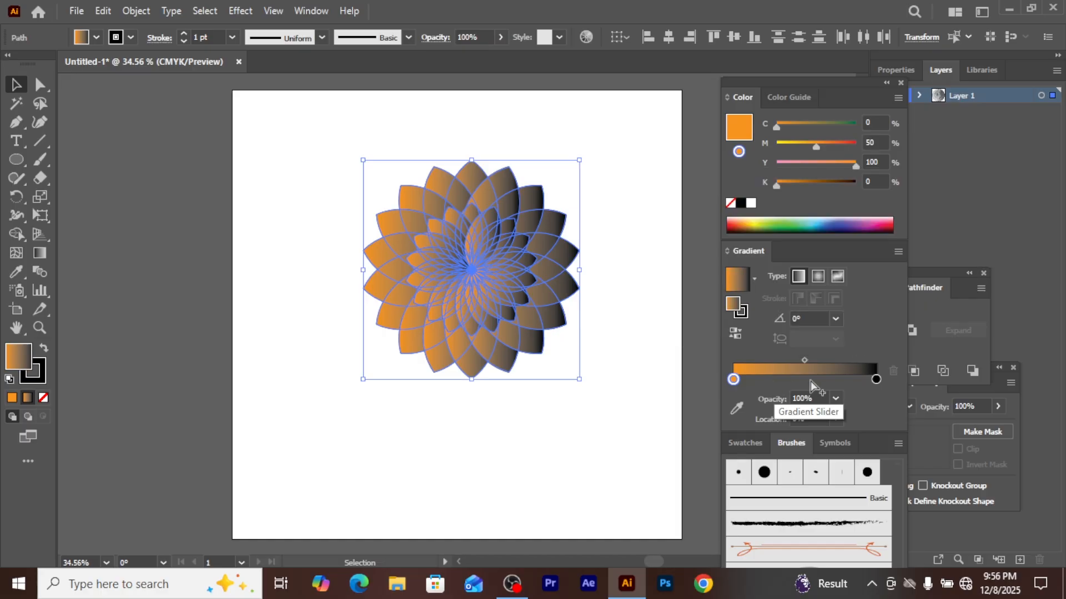
Step: Set the gradient's end stop to yellow C=5 M=0 Y=90 K=0 and the orange start stop's K value to 20%
{"action": "double_click", "coordinate": [875, 379]}
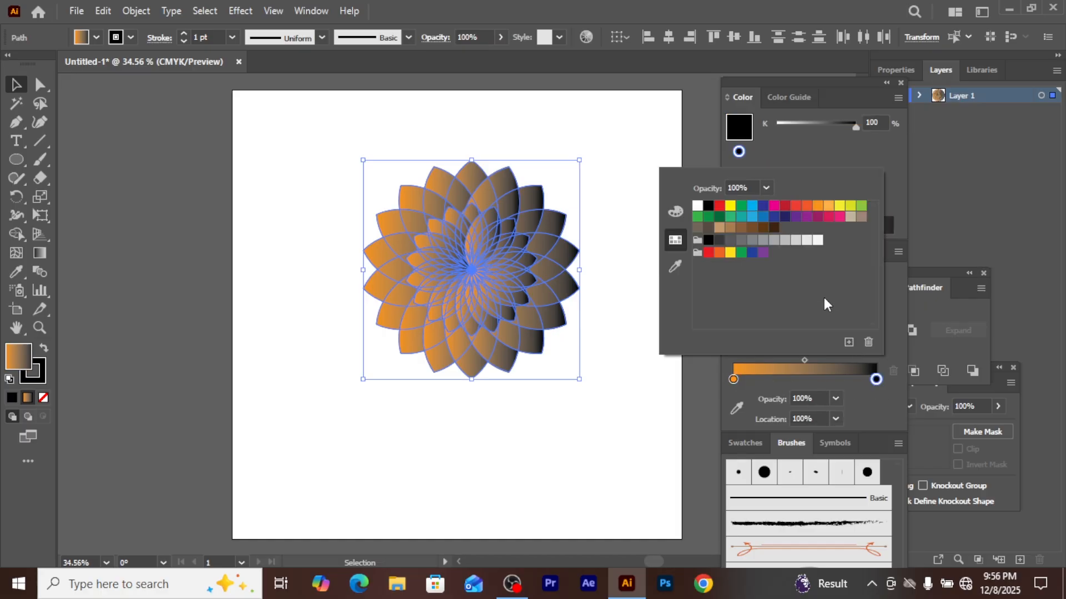
{"action": "left_click", "coordinate": [841, 205]}
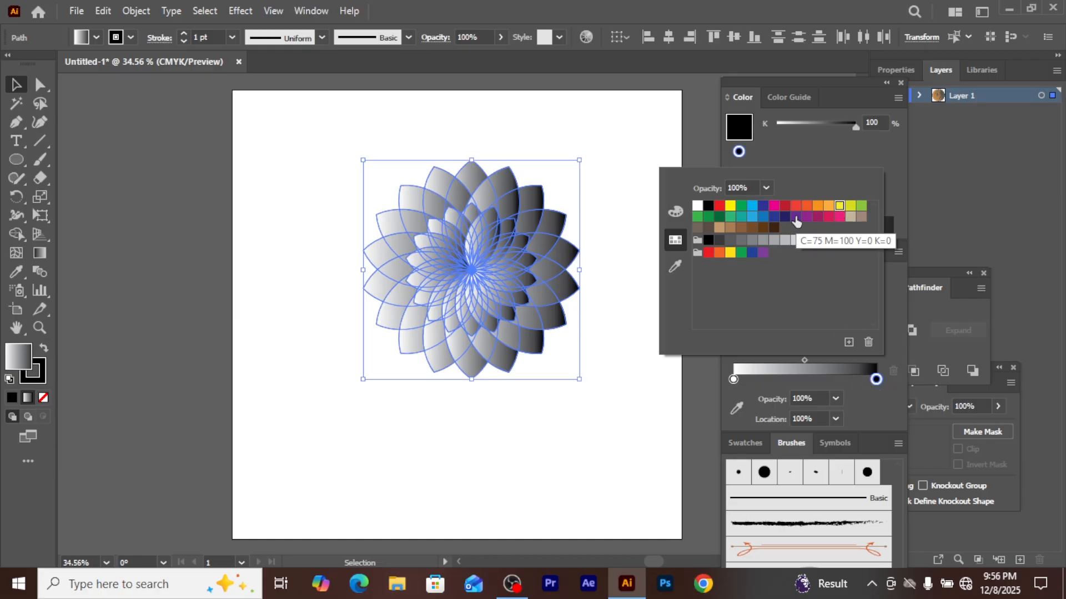
{"action": "left_click", "coordinate": [839, 206]}
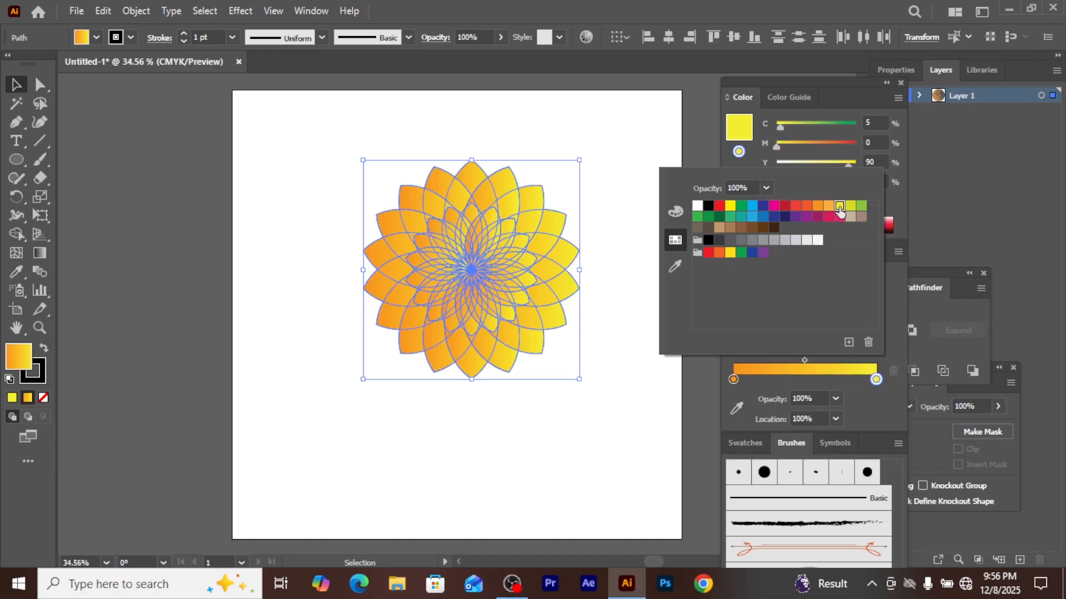
{"action": "left_click", "coordinate": [753, 384]}
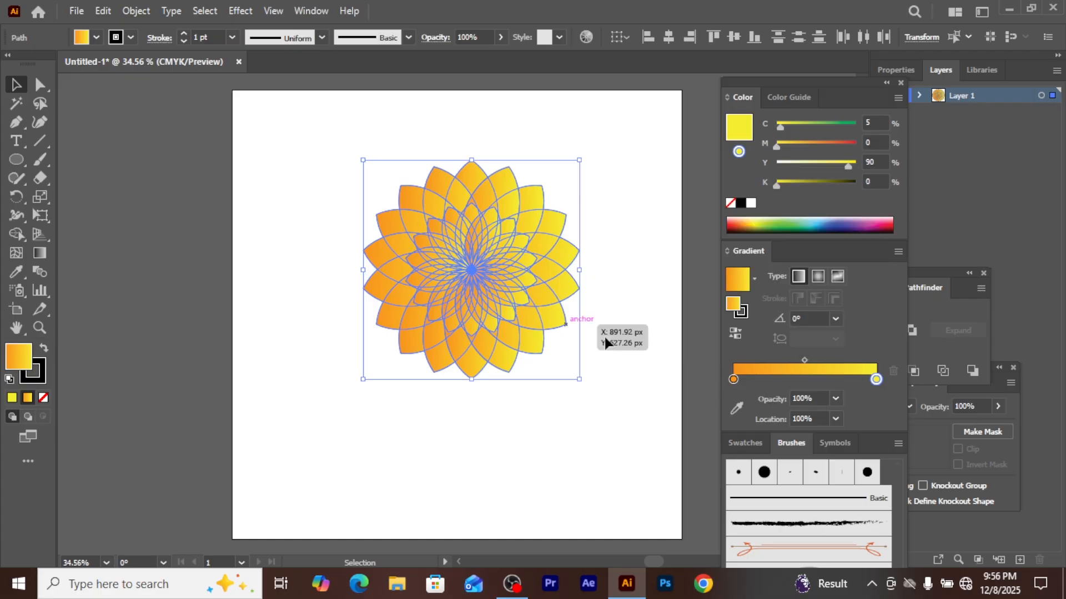
{"action": "left_click", "coordinate": [733, 380]}
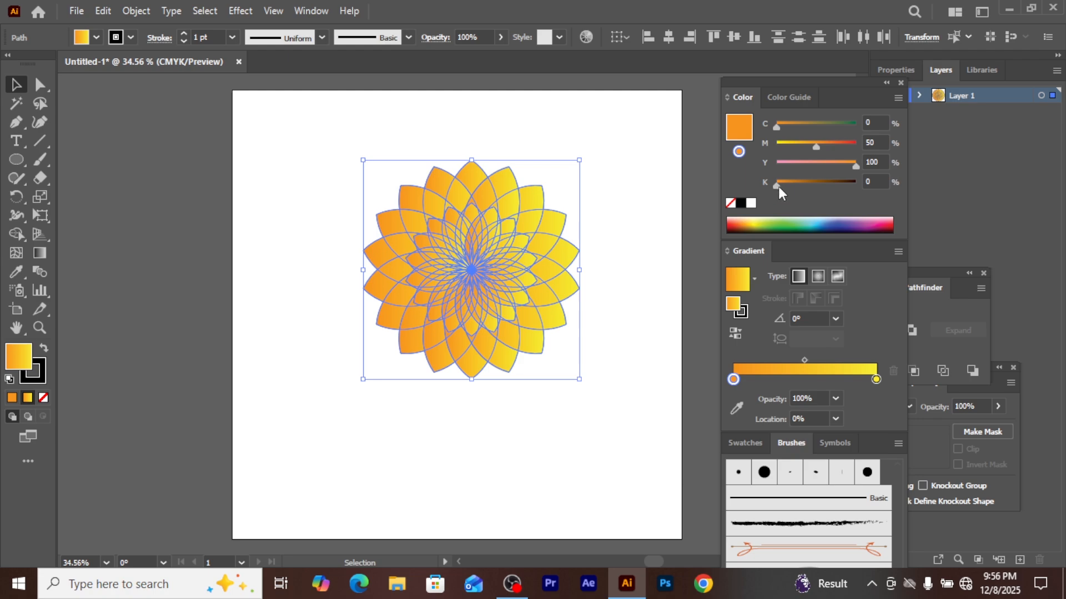
{"action": "left_click_drag", "start_coordinate": [784, 185], "coordinate": [791, 188]}
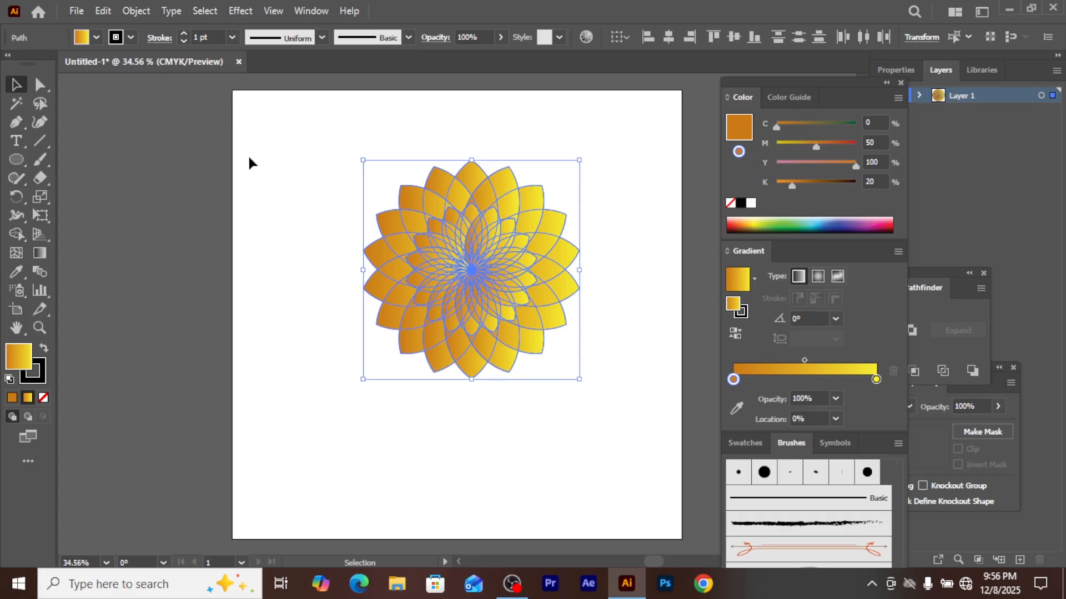
Step: Give all the petals a 2 pt green outline and deselect them
{"action": "left_click", "coordinate": [183, 34]}
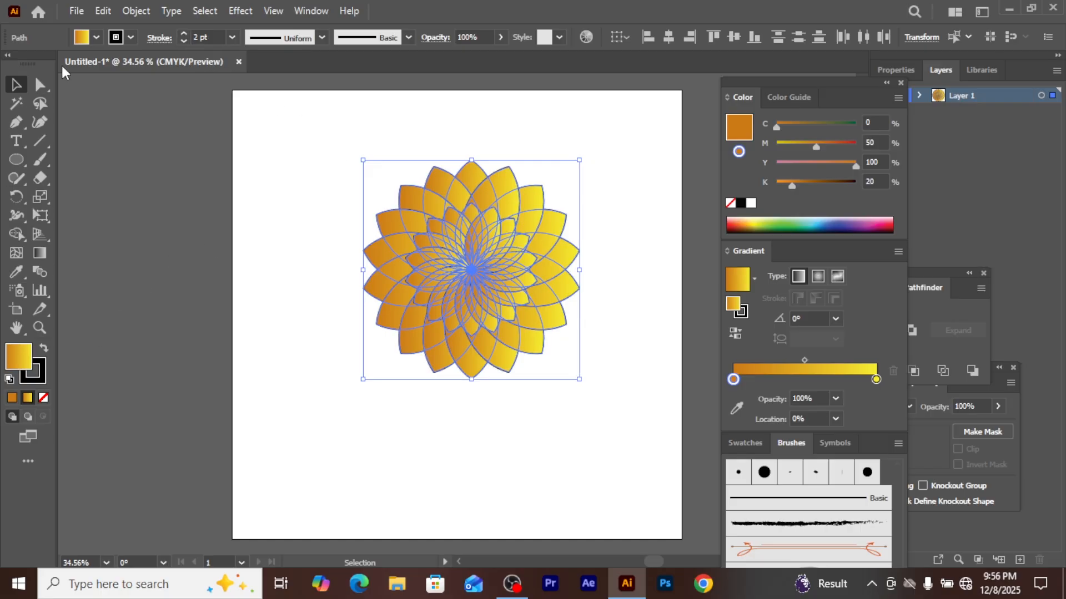
{"action": "left_click", "coordinate": [131, 38]}
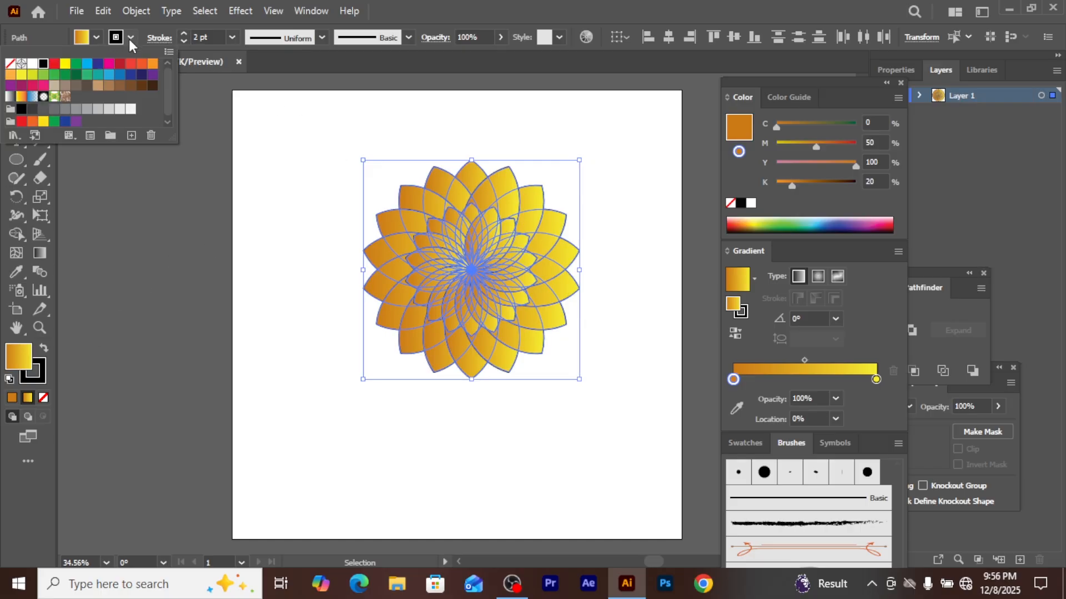
{"action": "left_click", "coordinate": [65, 75]}
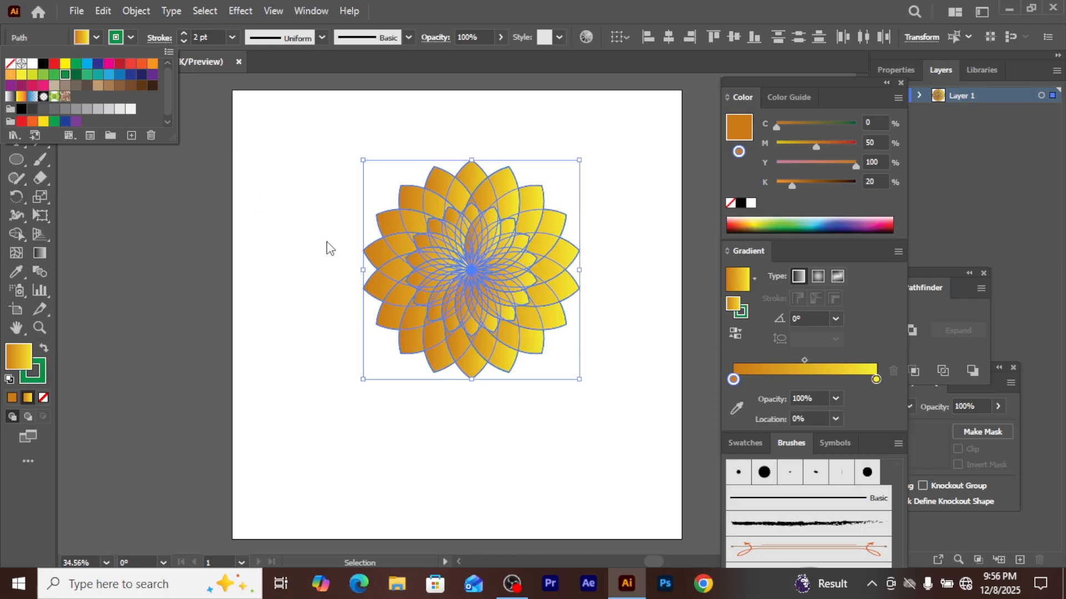
{"action": "left_click", "coordinate": [291, 221]}
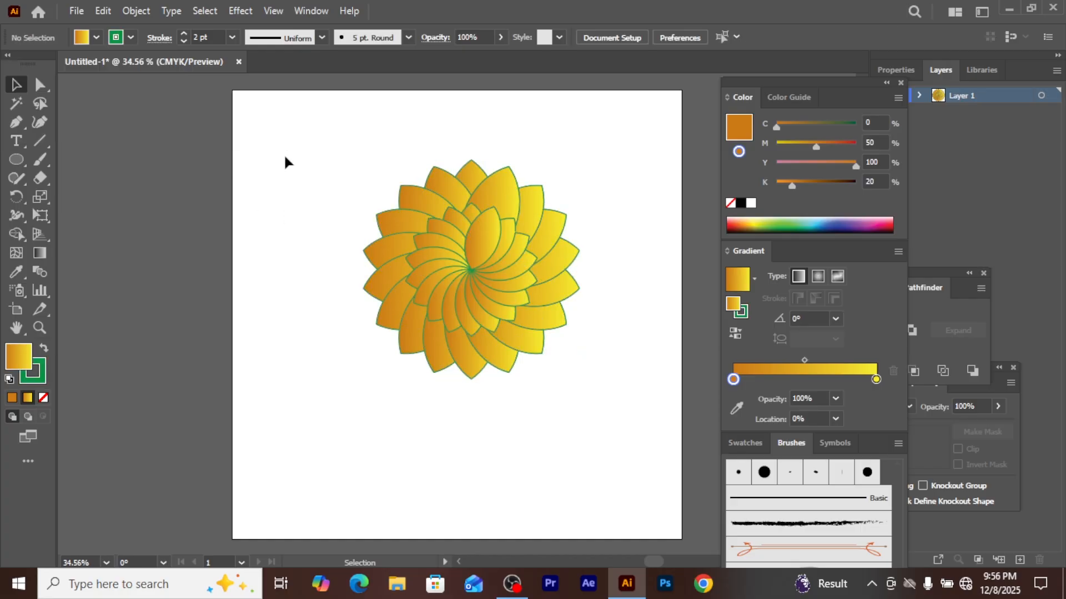
{"action": "left_click_drag", "start_coordinate": [293, 146], "coordinate": [613, 455]}
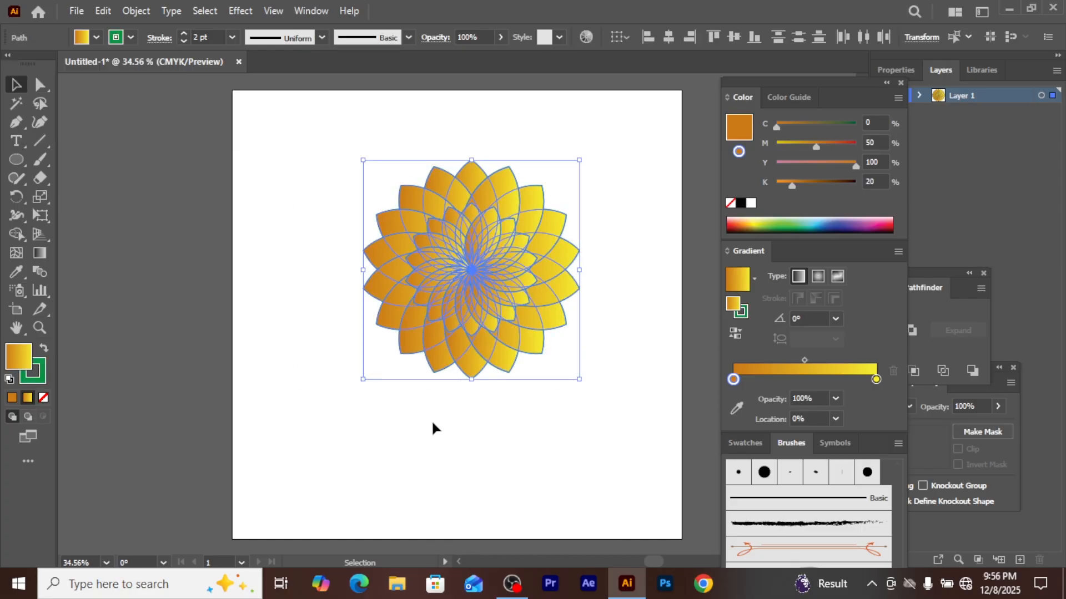
{"action": "left_click", "coordinate": [285, 275]}
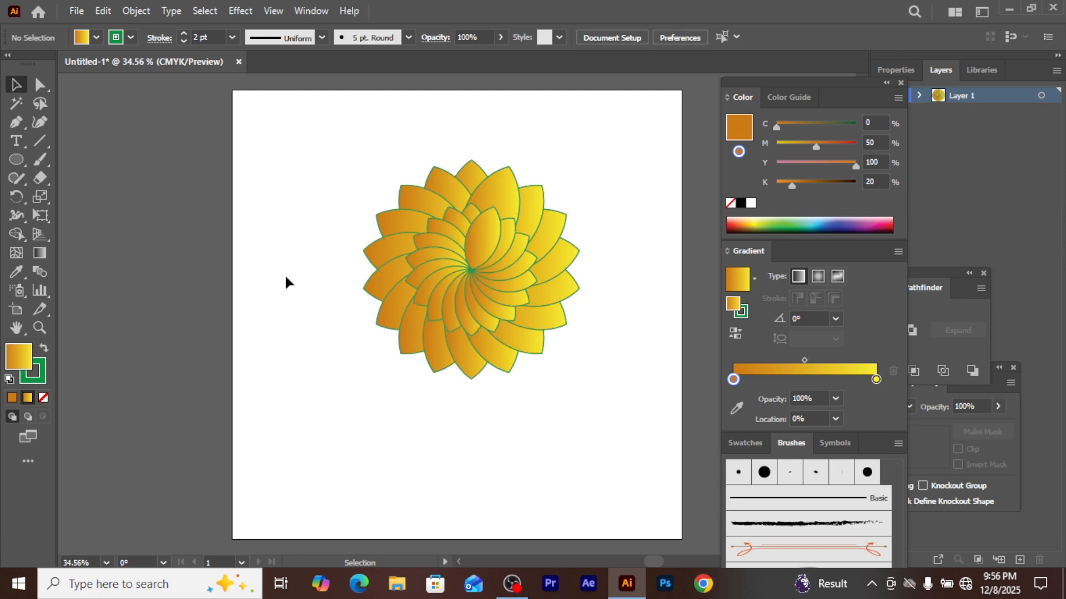
Step: Delete every petal of the smaller inner flower one by one, keeping the large outer petals
{"action": "left_click", "coordinate": [428, 239]}
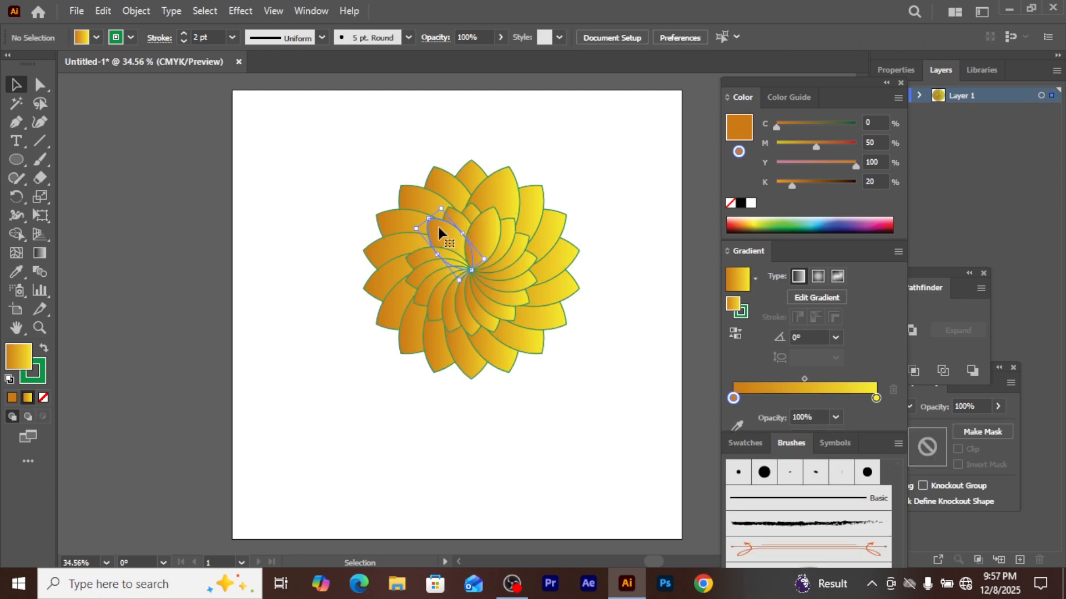
{"action": "key", "text": "Delete"}
{"action": "left_click", "coordinate": [451, 217]}
{"action": "key", "text": "Delete"}
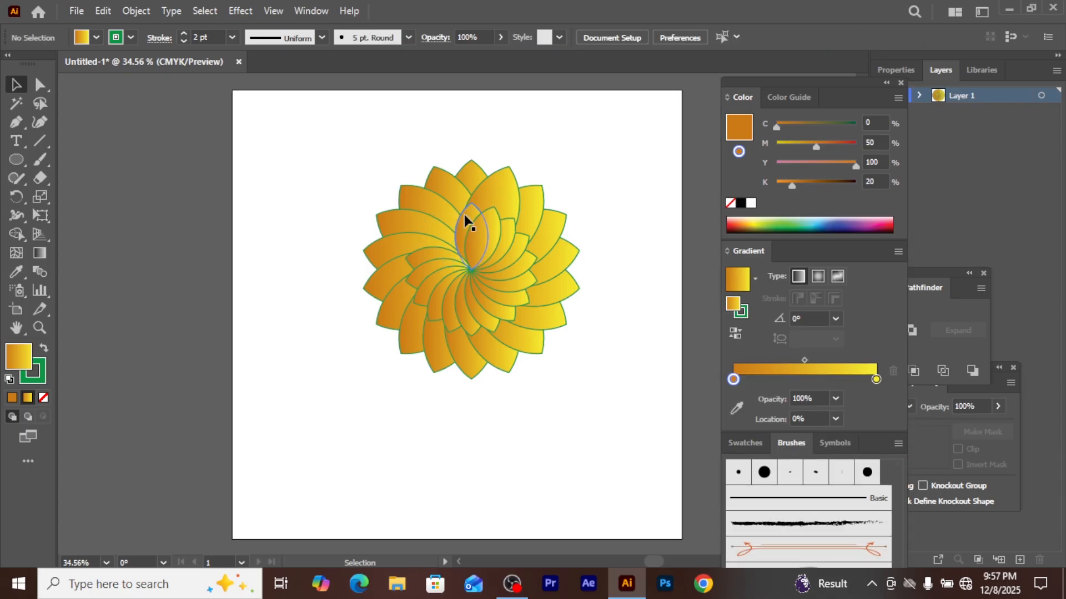
{"action": "left_click", "coordinate": [474, 232]}
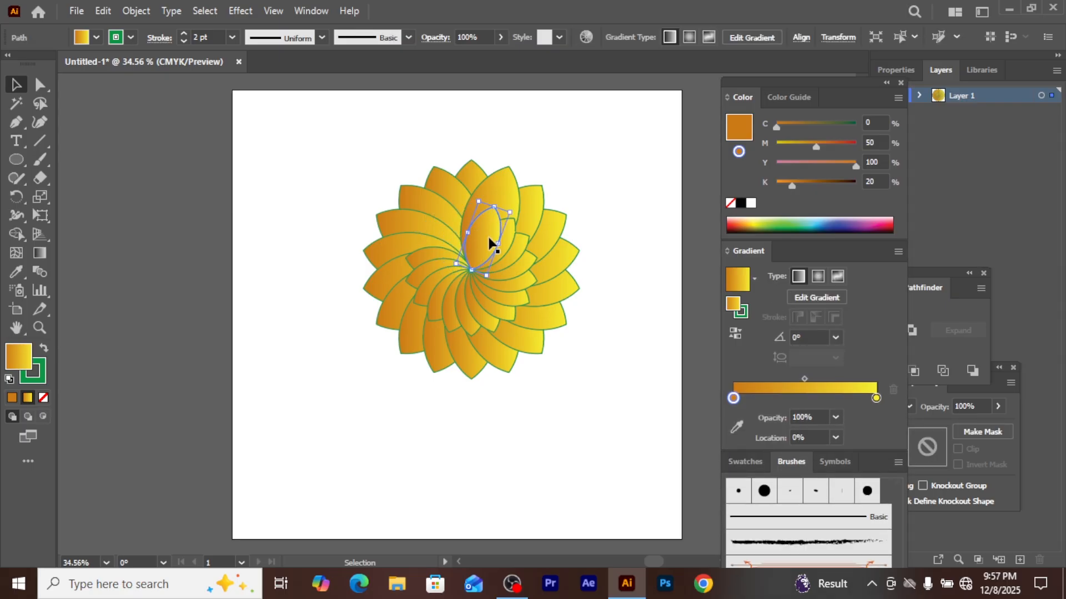
{"action": "key", "text": "Delete"}
{"action": "left_click", "coordinate": [491, 238]}
{"action": "key", "text": "Delete"}
{"action": "left_click", "coordinate": [497, 261]}
{"action": "key", "text": "Delete"}
{"action": "left_click", "coordinate": [501, 276]}
{"action": "key", "text": "Delete"}
{"action": "left_click", "coordinate": [503, 283]}
{"action": "key", "text": "Delete"}
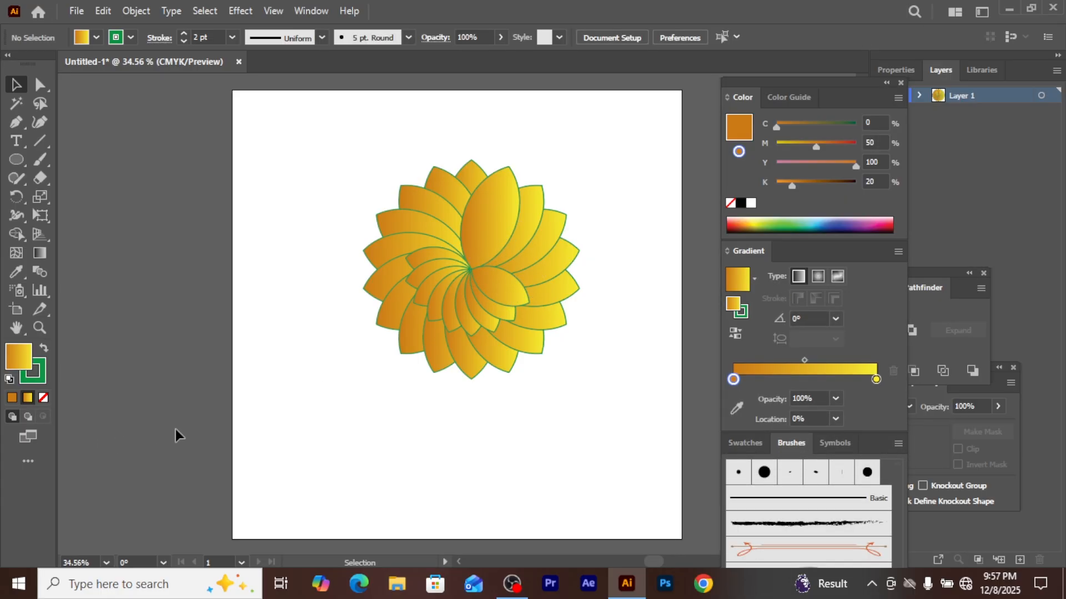
{"action": "left_click", "coordinate": [493, 286]}
{"action": "key", "text": "Delete"}
{"action": "left_click", "coordinate": [487, 299]}
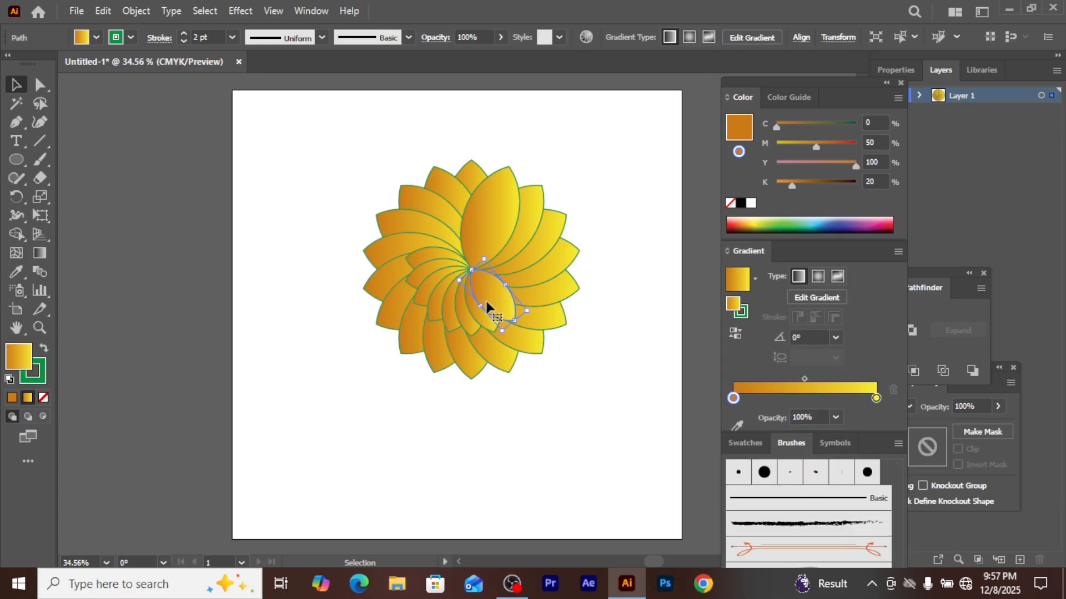
{"action": "key", "text": "Delete"}
{"action": "left_click", "coordinate": [477, 310]}
{"action": "key", "text": "Delete"}
{"action": "left_click", "coordinate": [468, 308]}
{"action": "key", "text": "Delete"}
{"action": "left_click", "coordinate": [449, 292]}
{"action": "key", "text": "Delete"}
{"action": "left_click", "coordinate": [447, 286]}
{"action": "key", "text": "Delete"}
{"action": "left_click", "coordinate": [437, 278]}
{"action": "key", "text": "Delete"}
{"action": "left_click", "coordinate": [433, 275]}
{"action": "key", "text": "Delete"}
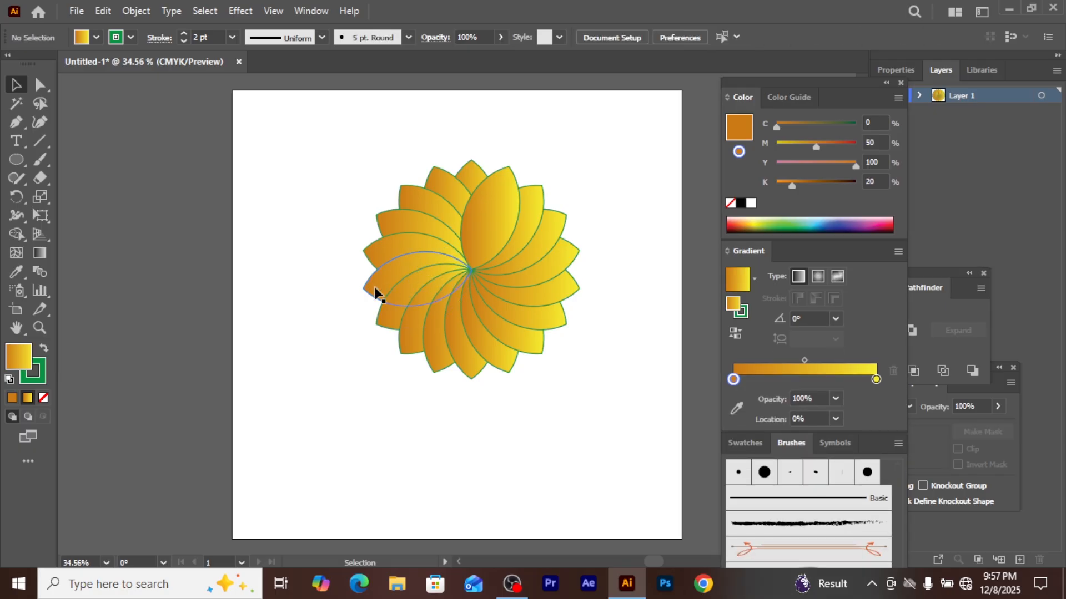
Step: Delete the lower and horizontal side petals of the large flower, keeping only the seven upper petals as a lotus shape
{"action": "left_click_drag", "start_coordinate": [336, 287], "coordinate": [589, 408]}
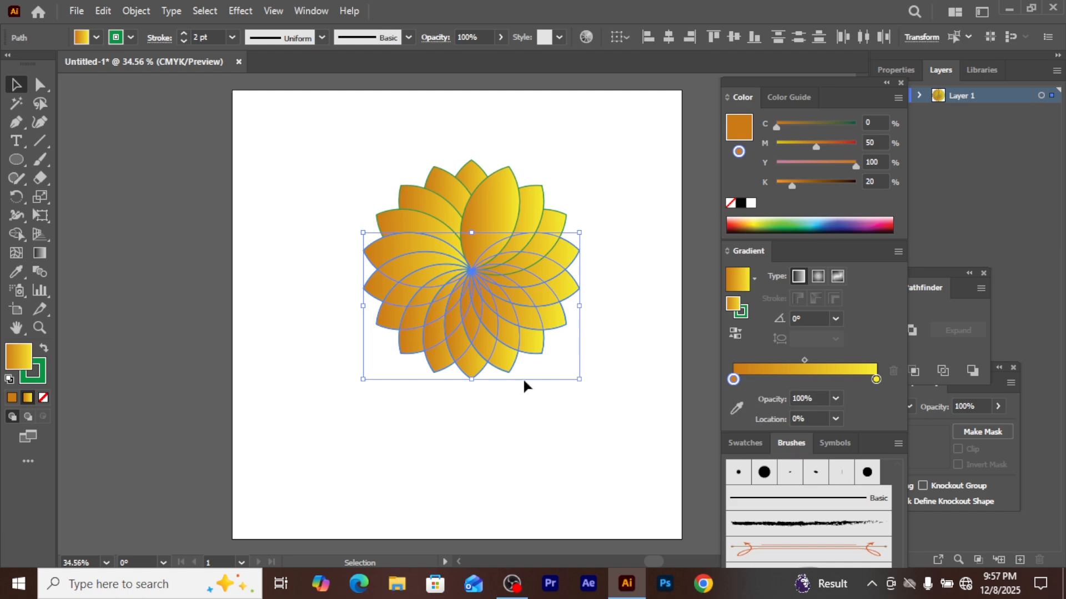
{"action": "key", "text": "Delete"}
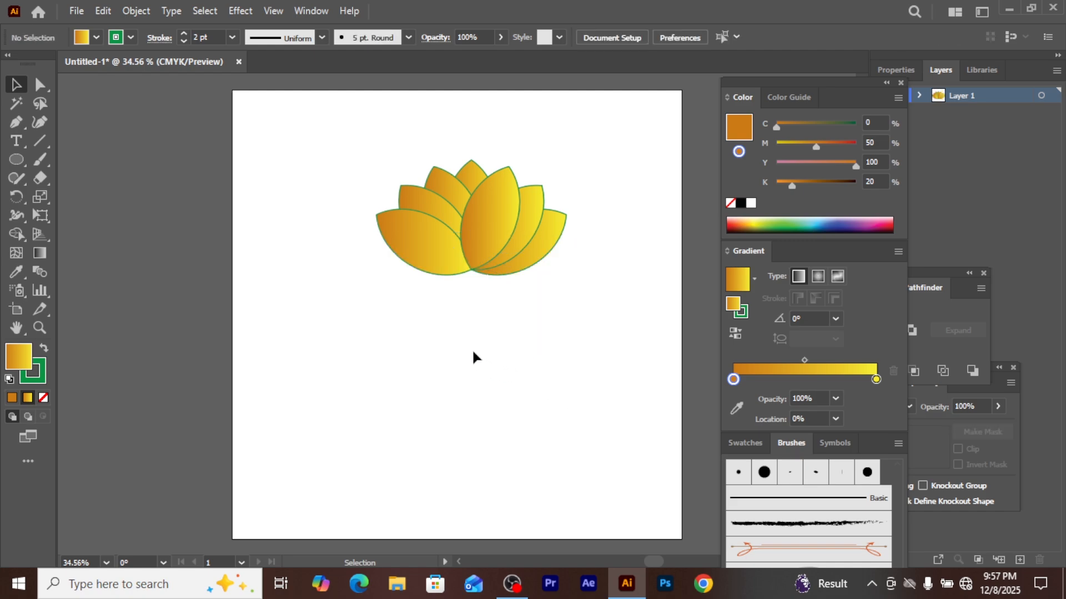
Step: Undo the recent petal deletions to restore the full flower, and delete its lower petals, keeping the eleven upper ones
{"action": "key", "text": "ctrl+z"}
{"action": "left_click", "coordinate": [332, 307]}
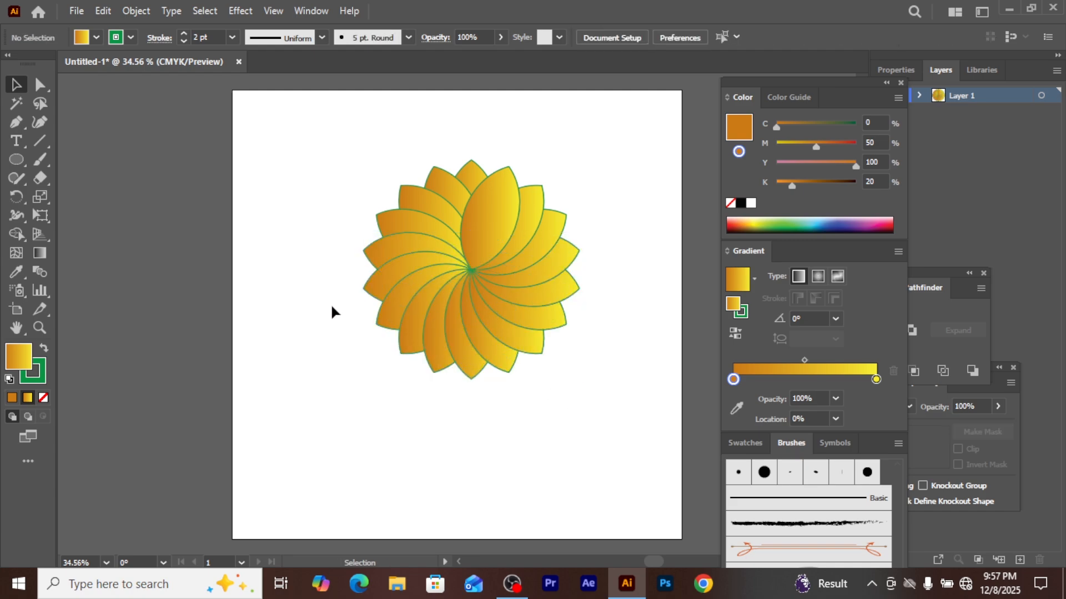
{"action": "left_click_drag", "start_coordinate": [354, 309], "coordinate": [590, 371]}
{"action": "key", "text": "Delete"}
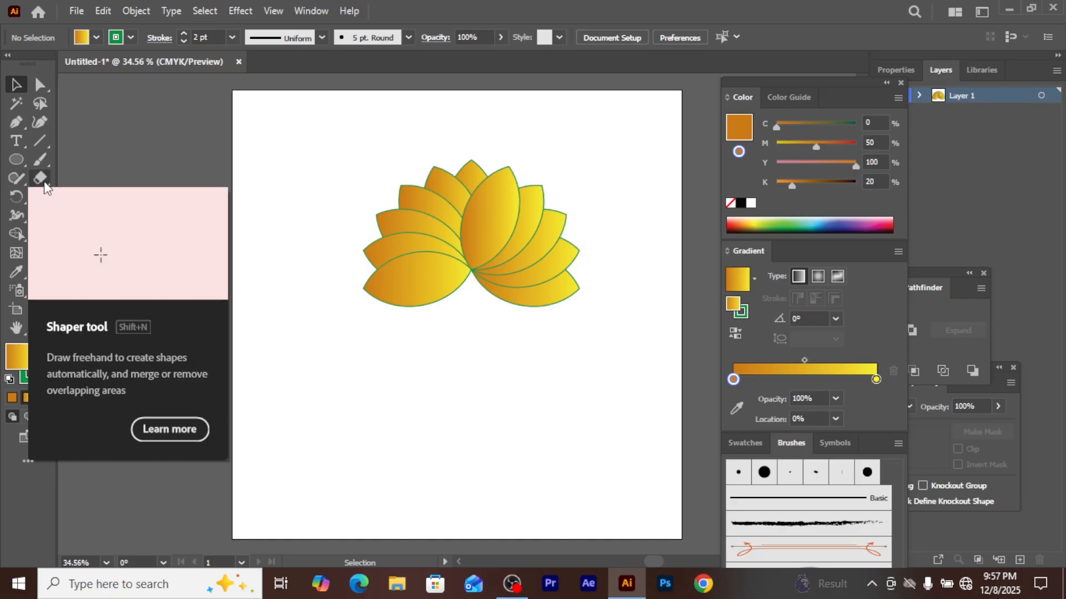
Step: Recolour the start stop of all petals' gradient to purple C=45.88 M=91.37 Y=0 K=0
{"action": "left_click_drag", "start_coordinate": [334, 144], "coordinate": [614, 411]}
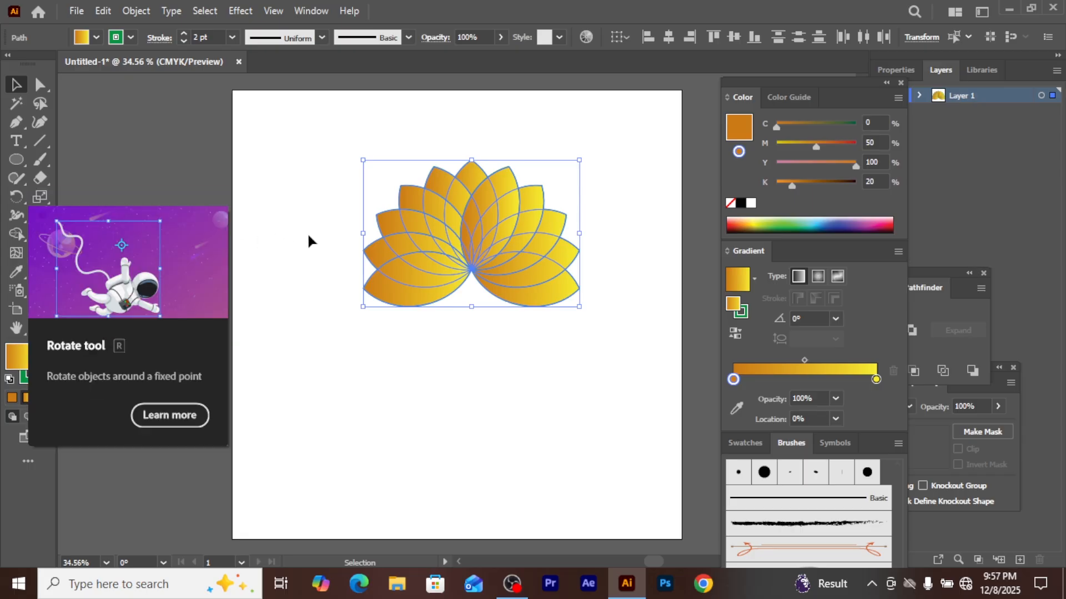
{"action": "left_click", "coordinate": [865, 224]}
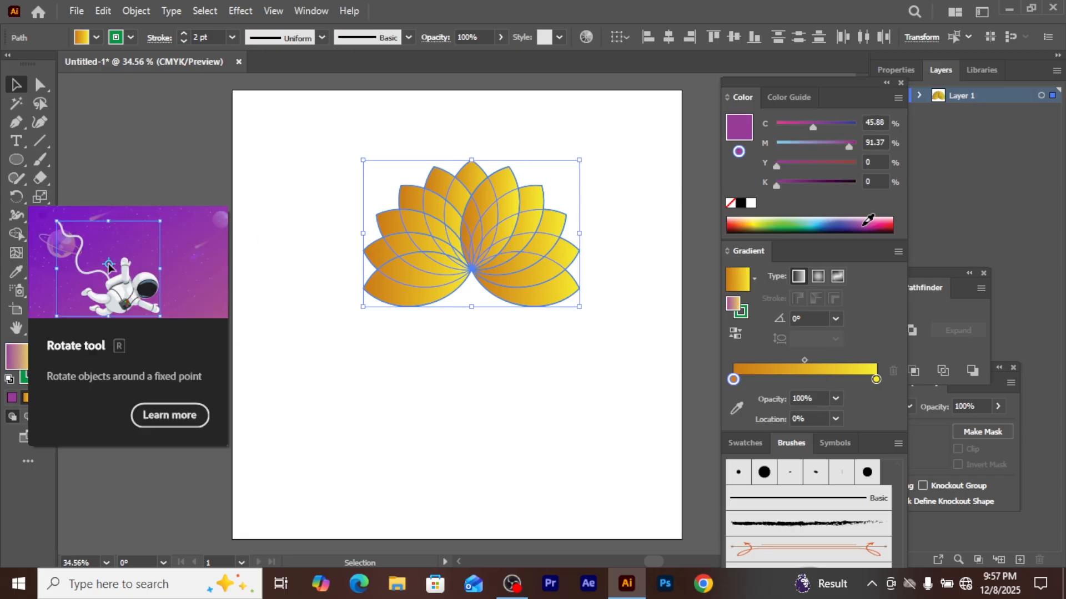
{"action": "left_click", "coordinate": [489, 415]}
{"action": "left_click_drag", "start_coordinate": [319, 149], "coordinate": [509, 439]}
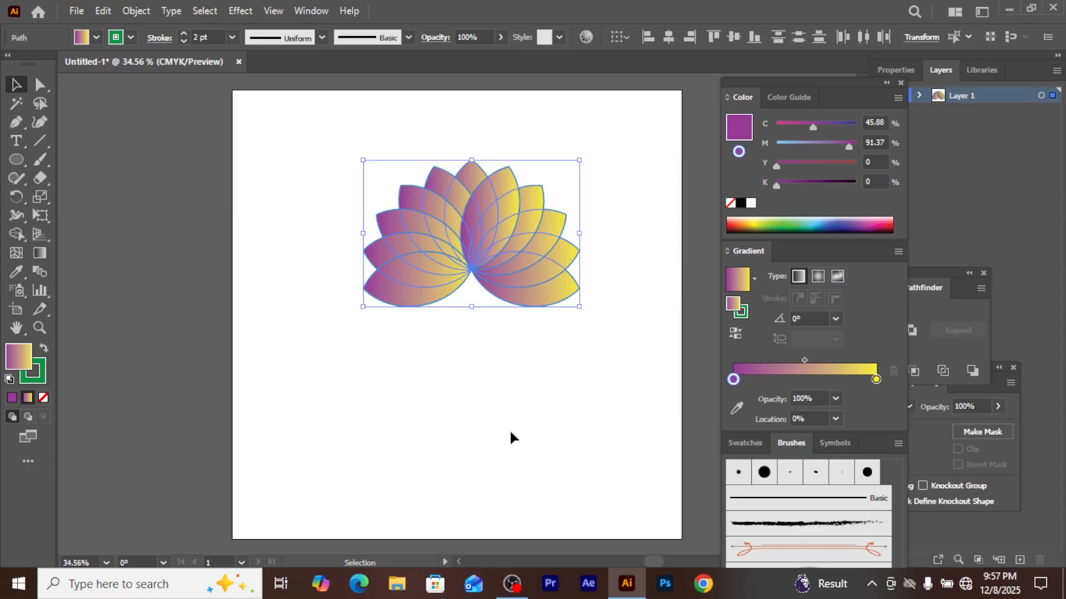
Step: Draw a slightly curved freehand stem with the Pencil tool, running down from the base of the petals
{"action": "left_click", "coordinate": [24, 182]}
{"action": "left_click", "coordinate": [25, 182]}
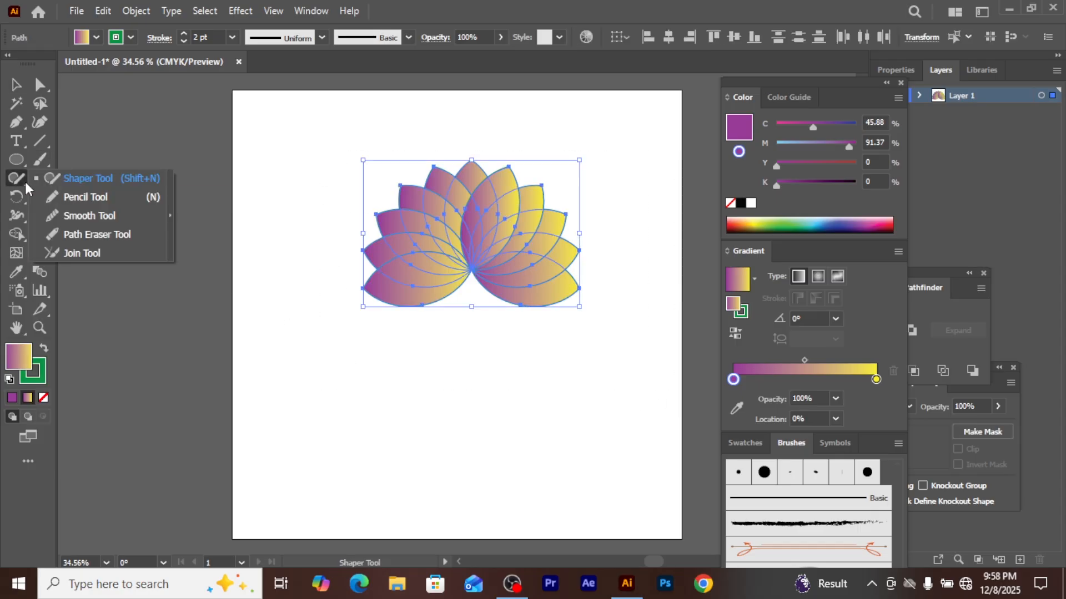
{"action": "left_click", "coordinate": [62, 195]}
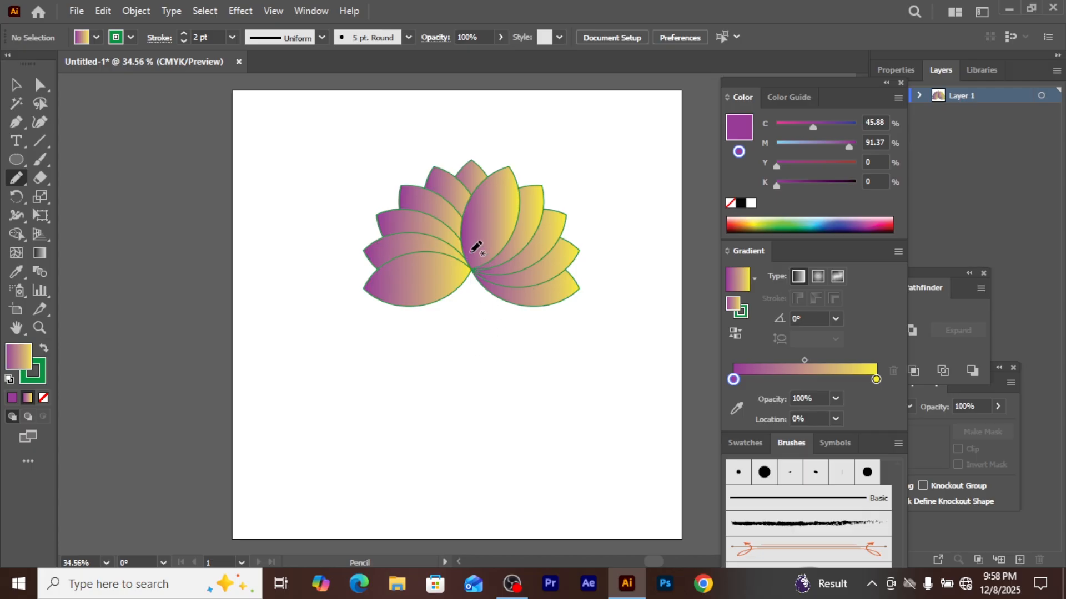
{"action": "left_click_drag", "start_coordinate": [476, 255], "coordinate": [481, 375]}
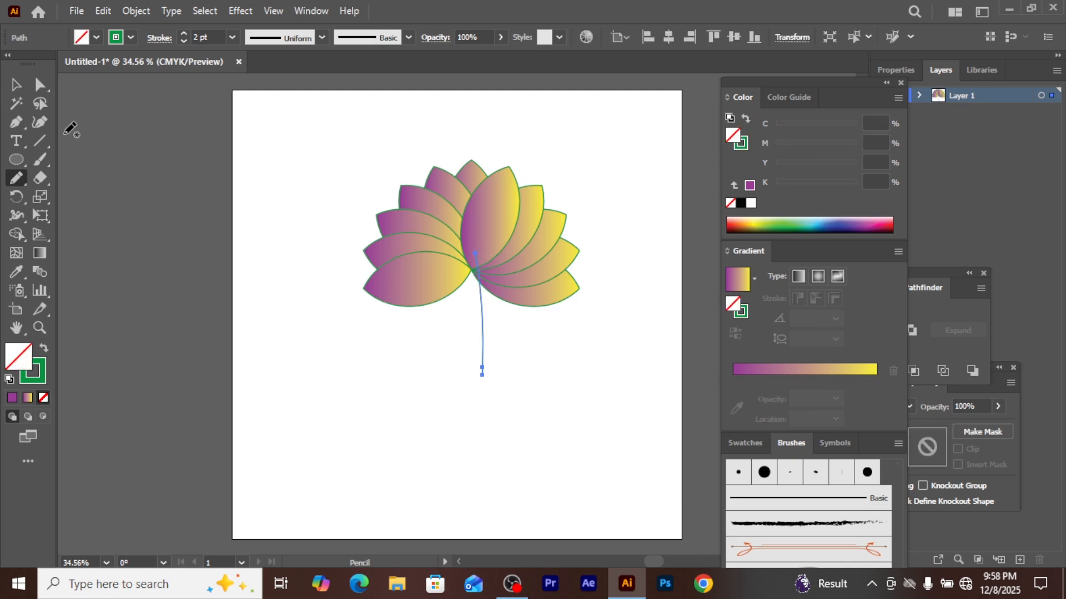
Step: Set the stem's stroke weight to 15 pt
{"action": "left_click", "coordinate": [16, 86]}
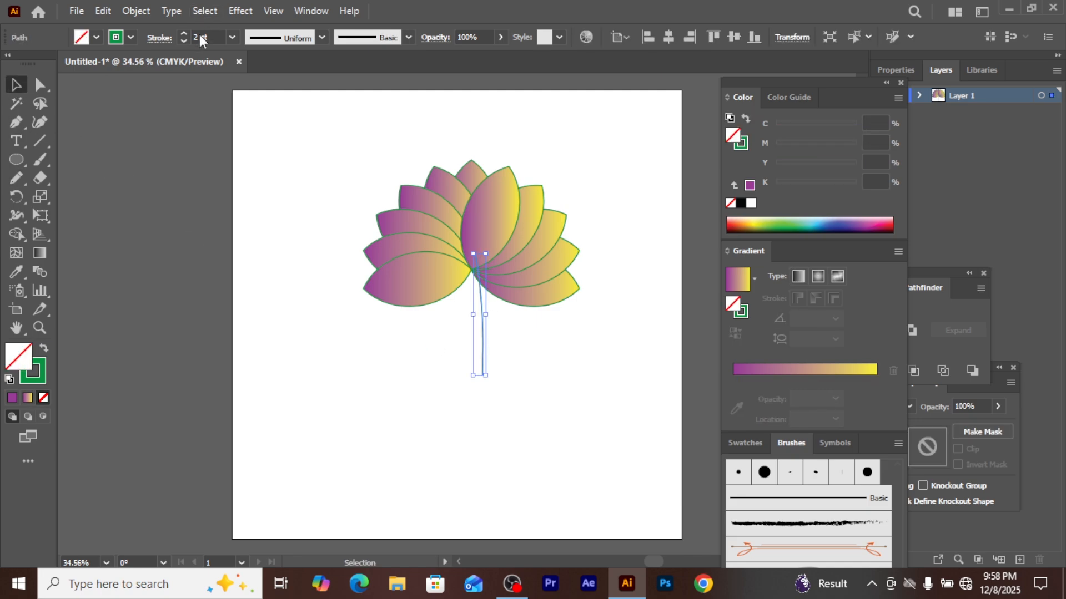
{"action": "left_click", "coordinate": [185, 32]}
{"action": "left_click", "coordinate": [185, 32]}
{"action": "left_click", "coordinate": [181, 33]}
{"action": "left_click", "coordinate": [182, 33]}
{"action": "left_click", "coordinate": [181, 33]}
{"action": "left_click", "coordinate": [182, 33]}
{"action": "left_click", "coordinate": [181, 34]}
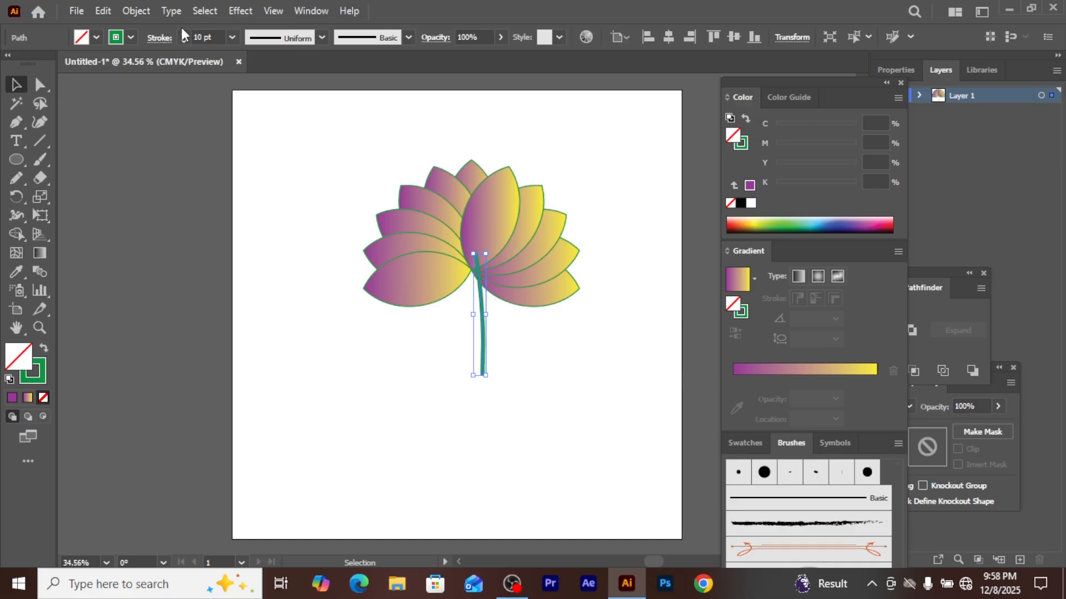
{"action": "left_click", "coordinate": [183, 33]}
{"action": "left_click", "coordinate": [183, 33]}
{"action": "left_click", "coordinate": [183, 33]}
{"action": "left_click", "coordinate": [183, 34]}
{"action": "left_click", "coordinate": [183, 34]}
Step: Move the stem so it meets the petals' common base, send it backward behind the front petal, and deselect it
{"action": "left_click_drag", "start_coordinate": [485, 344], "coordinate": [478, 351]}
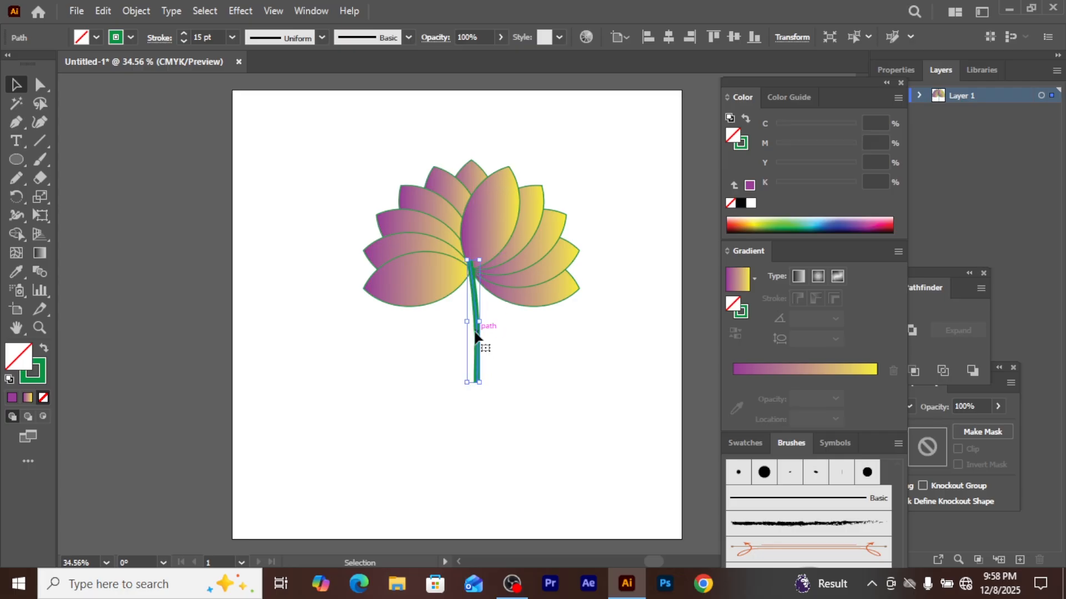
{"action": "right_click", "coordinate": [476, 337]}
{"action": "mouse_move", "coordinate": [541, 491]}
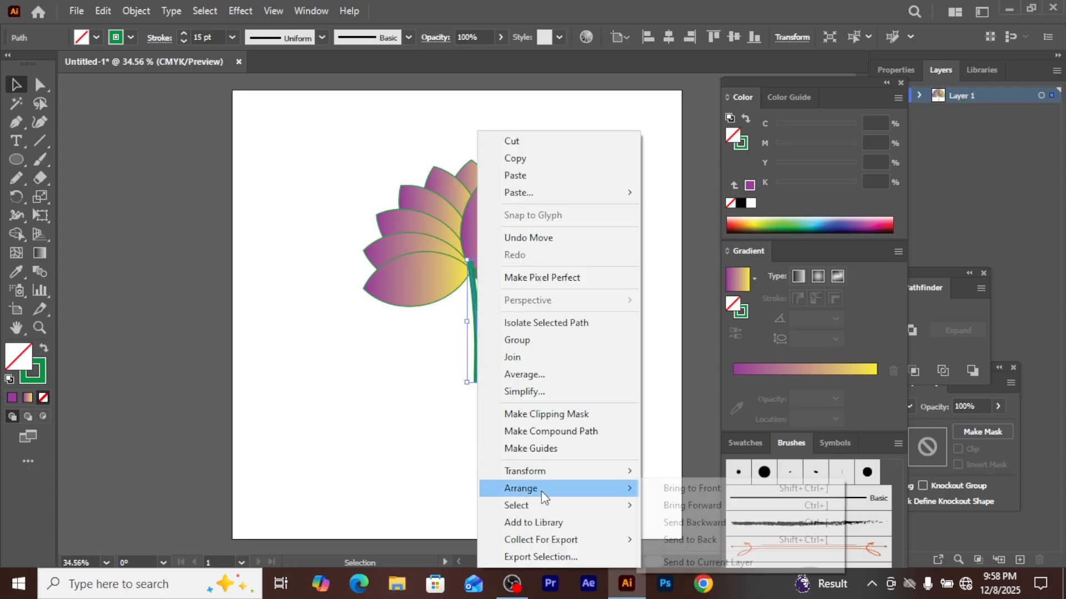
{"action": "left_click", "coordinate": [701, 523]}
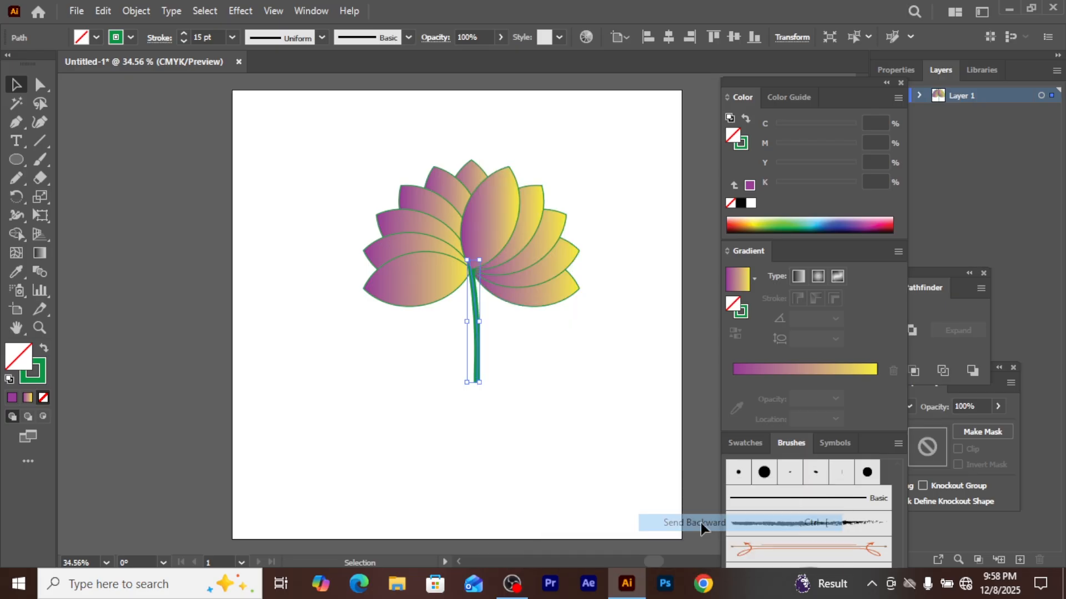
{"action": "left_click", "coordinate": [562, 427]}
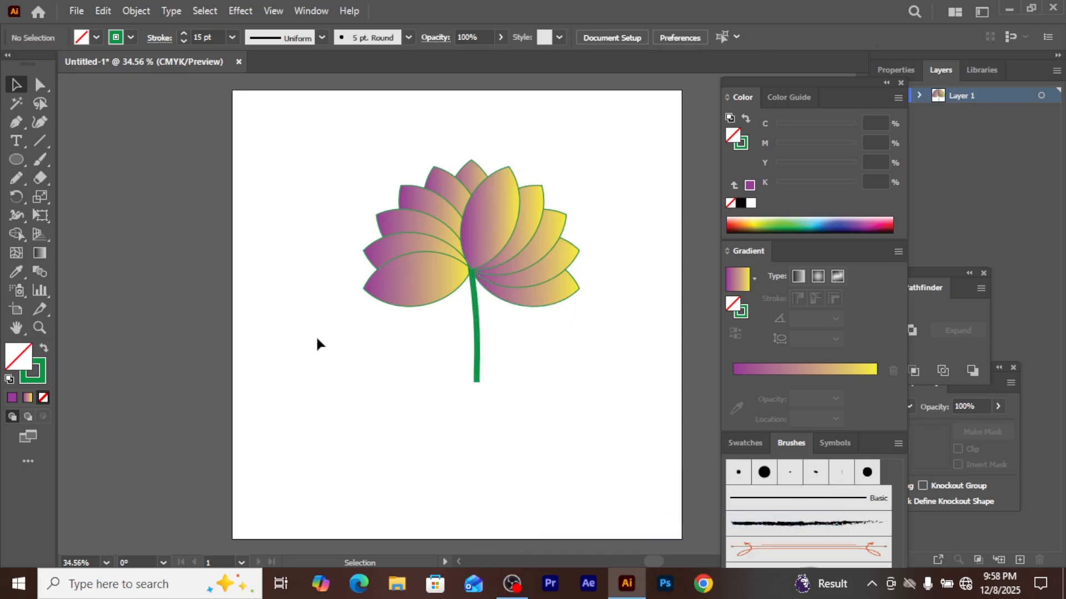
Step: Remove the gradient fill from all the petals without the stem, leaving only their green outlines
{"action": "left_click_drag", "start_coordinate": [362, 167], "coordinate": [585, 373]}
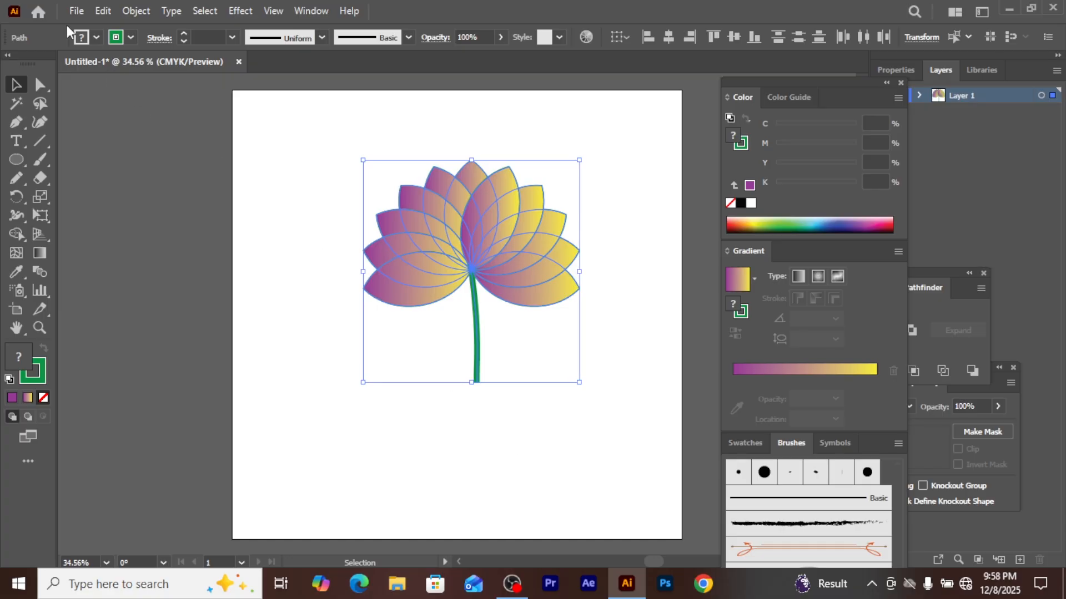
{"action": "left_click", "coordinate": [97, 38]}
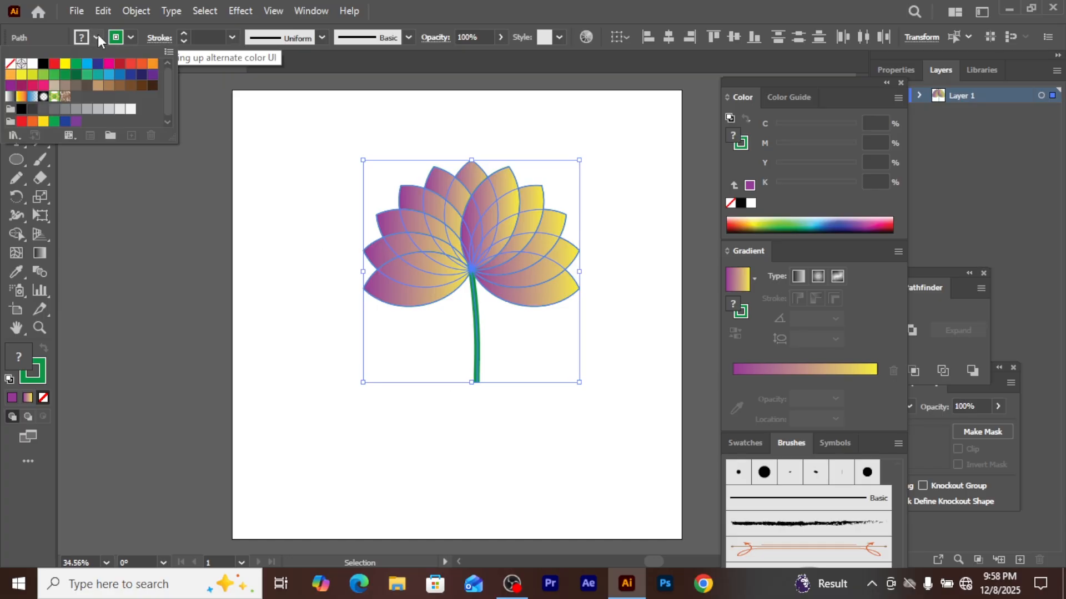
{"action": "left_click", "coordinate": [272, 221]}
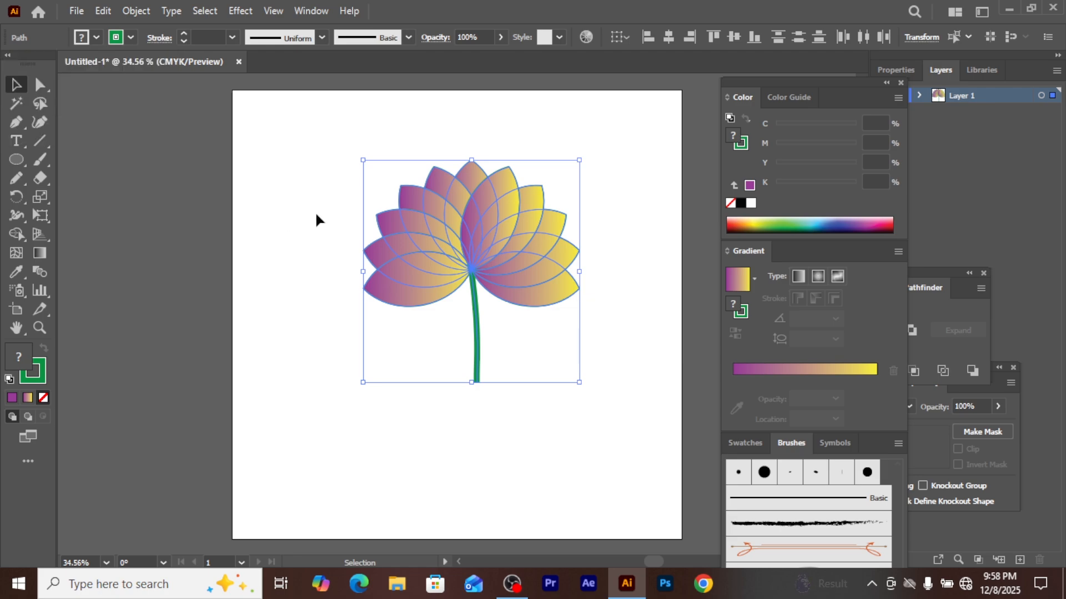
{"action": "left_click", "coordinate": [306, 283]}
{"action": "left_click_drag", "start_coordinate": [291, 167], "coordinate": [576, 340]}
{"action": "left_click", "coordinate": [476, 358], "text": "shift"}
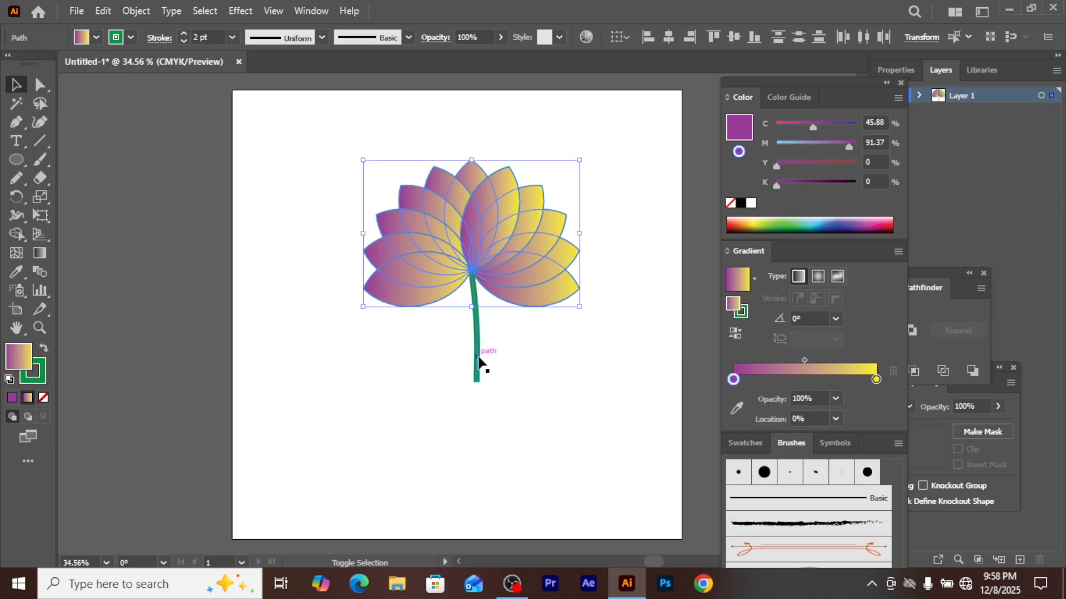
{"action": "left_click", "coordinate": [91, 36]}
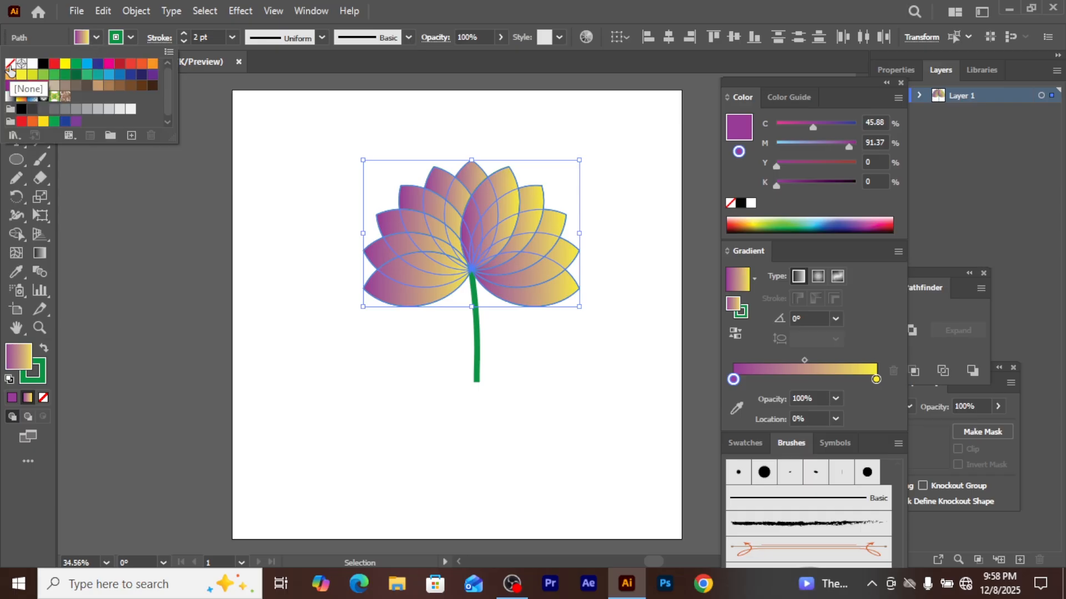
{"action": "left_click", "coordinate": [10, 68]}
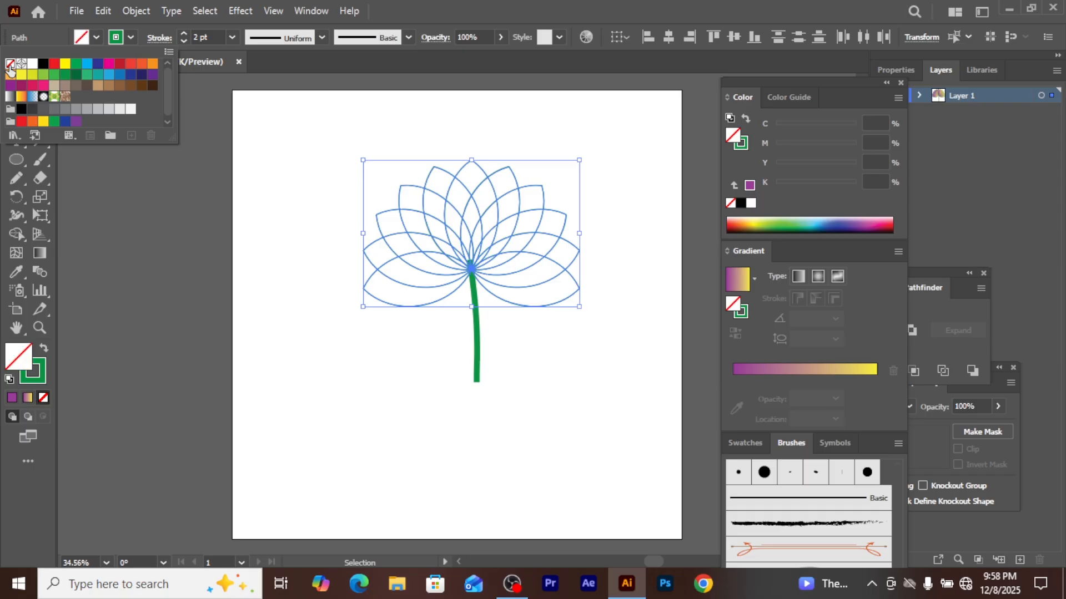
{"action": "left_click", "coordinate": [406, 344]}
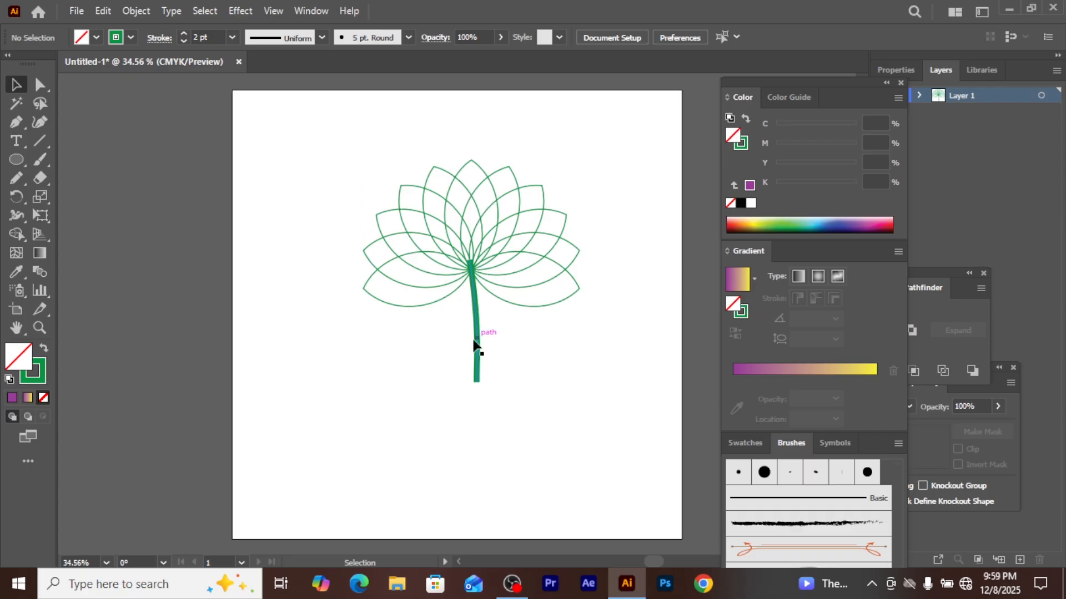
Step: Undo the removal of the petals' gradient fill and deselect the artwork
{"action": "left_click_drag", "start_coordinate": [556, 310], "coordinate": [614, 416]}
{"action": "key", "text": "a"}
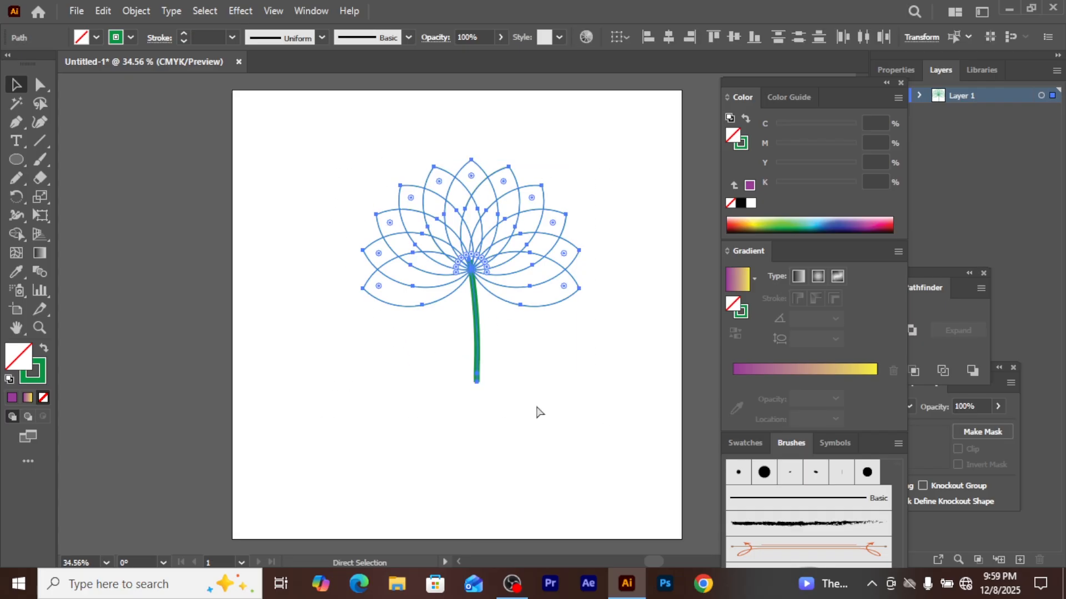
{"action": "key", "text": "ctrl+z"}
{"action": "left_click", "coordinate": [538, 407]}
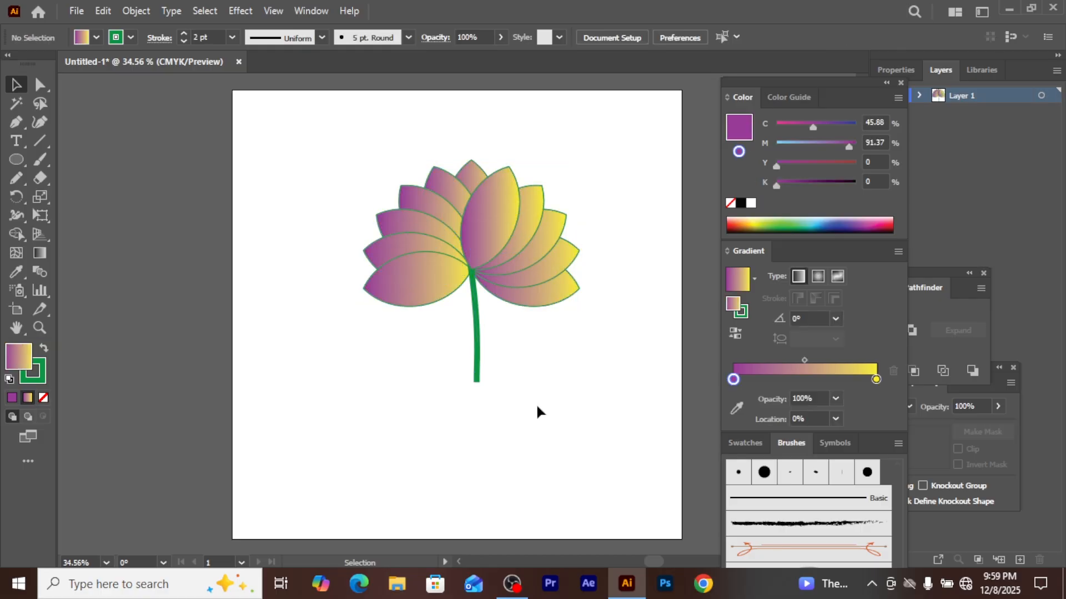